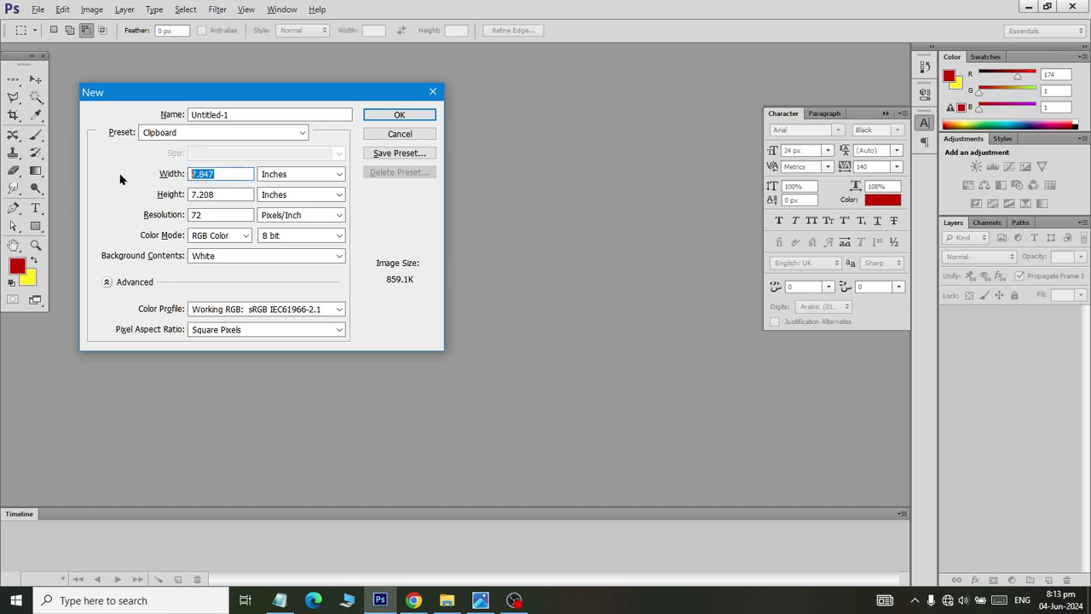
Create a new document 3.6 inches wide and 2.2 inches high at a resolution of 100 pixels/inch.
text(3.6)
key(Tab)
key(Tab)
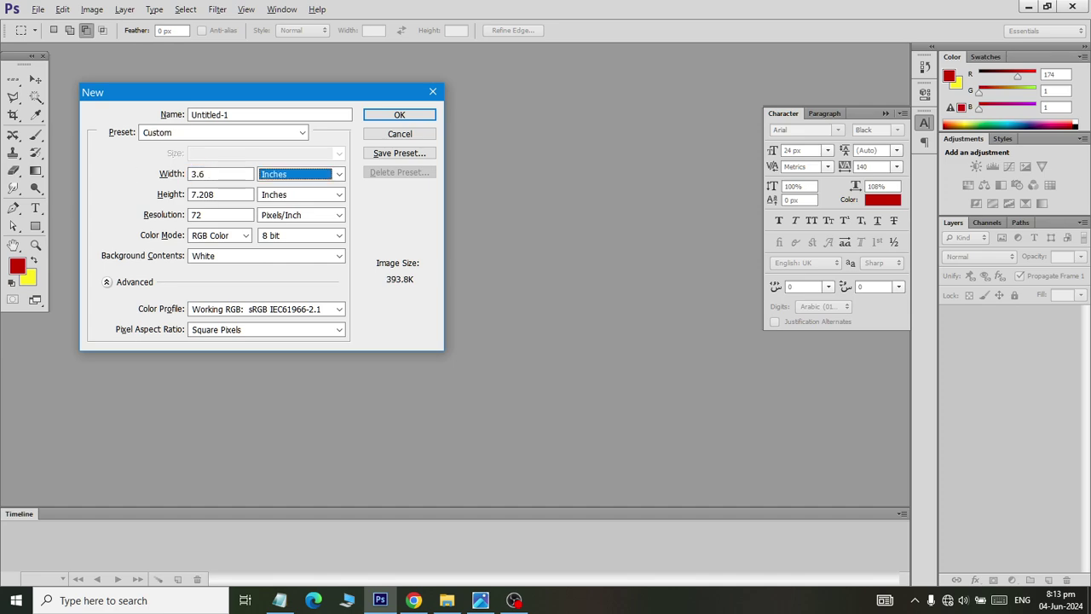
click(198, 195)
key(Tab)
key(shift+Tab)
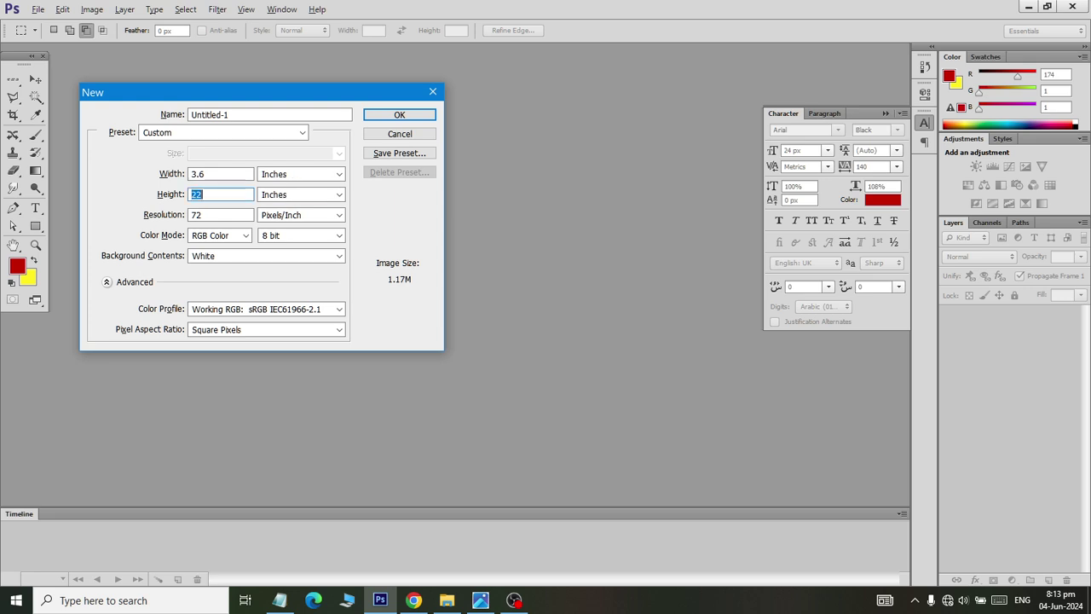
text(2.2)
double_click(205, 215)
text(100)
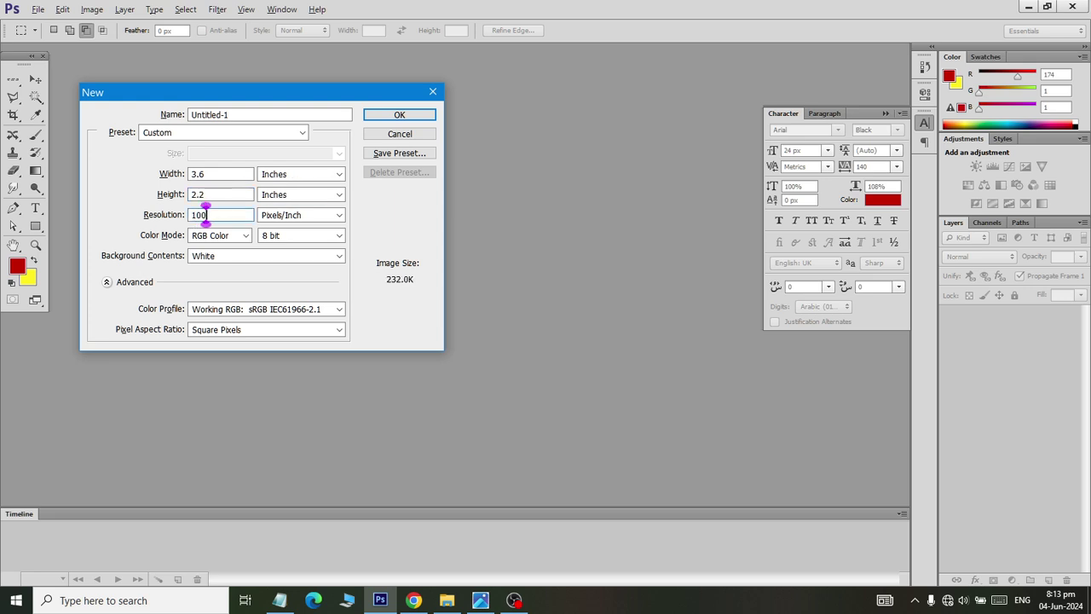
key(Return)
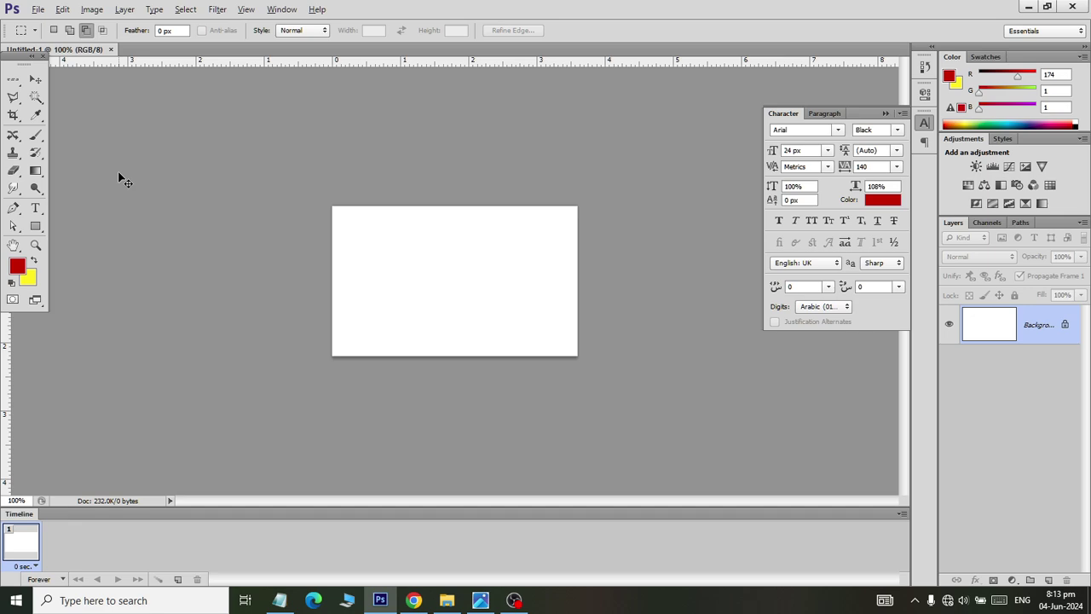
Convert the locked Background into a regular layer and examine the lower business card in the reference image E 01.jpg.
double_click(1065, 325)
click(652, 192)
key(alt+Tab)
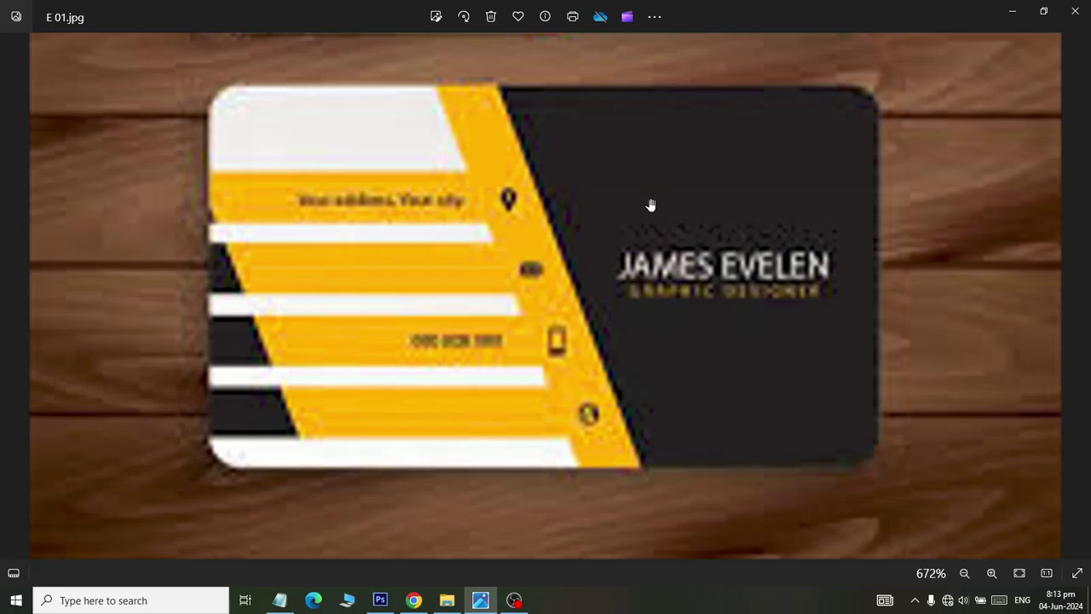
scroll(575, 294, up, 2)
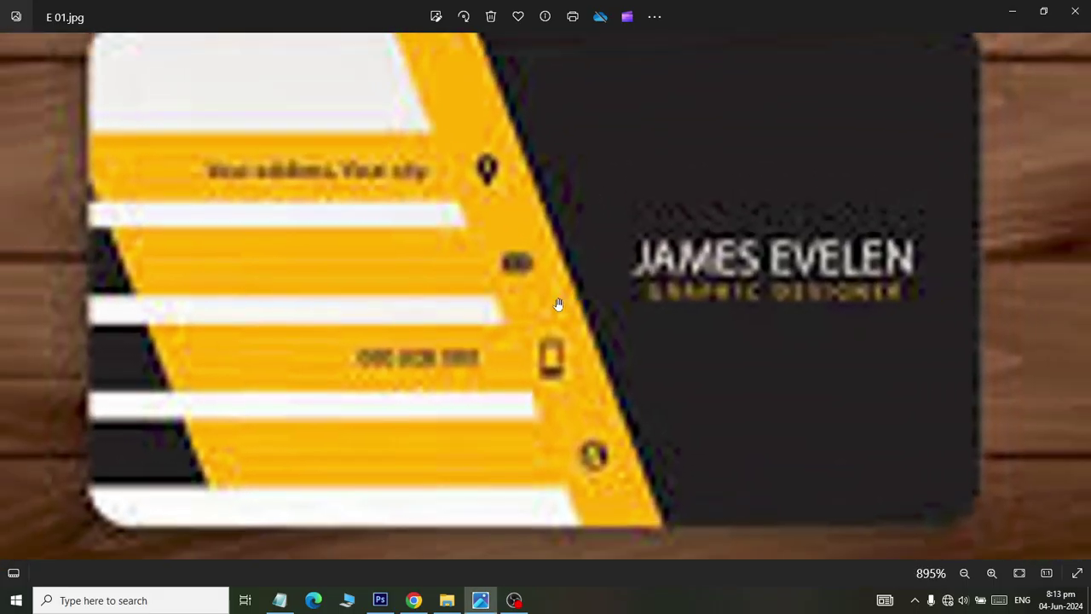
scroll(539, 229, down, 3)
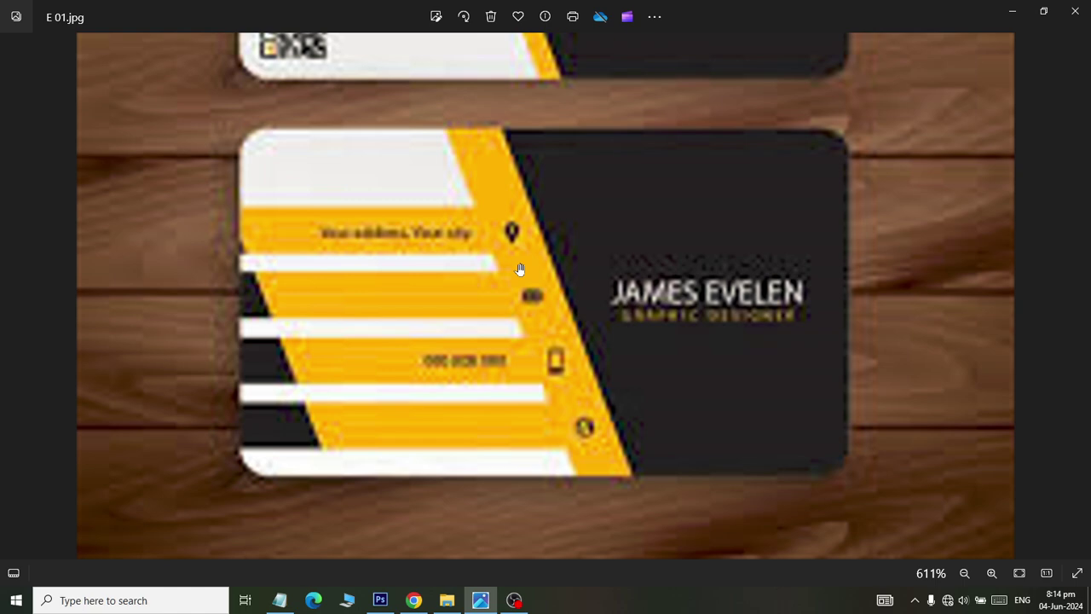
key(alt+Tab)
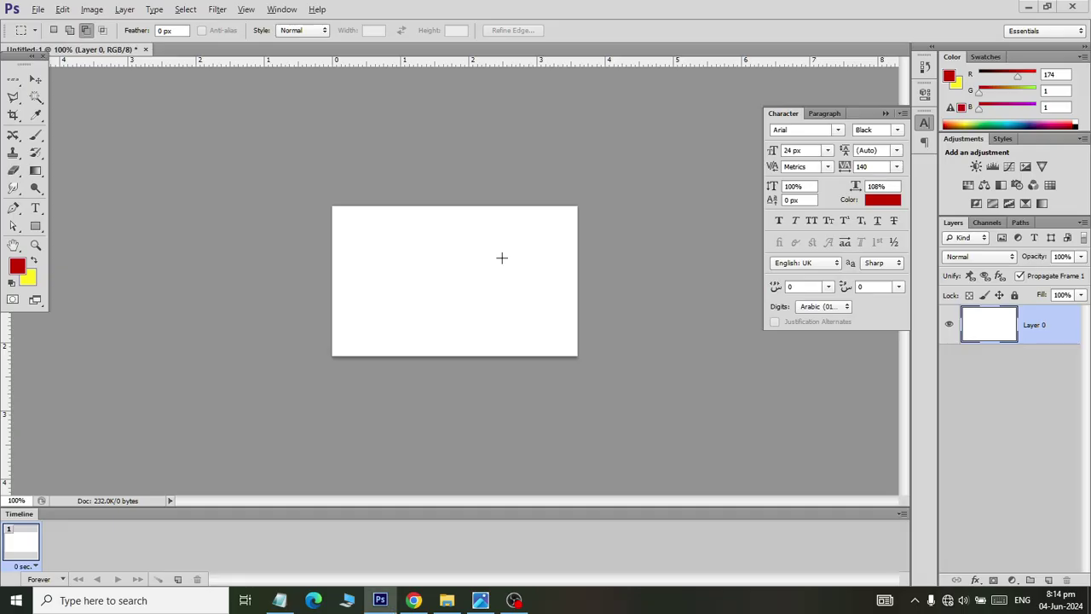
Draw a red rectangle shape about 226 x 145 px and move it into the canvas's bottom-right corner.
scroll(518, 255, down, 2)
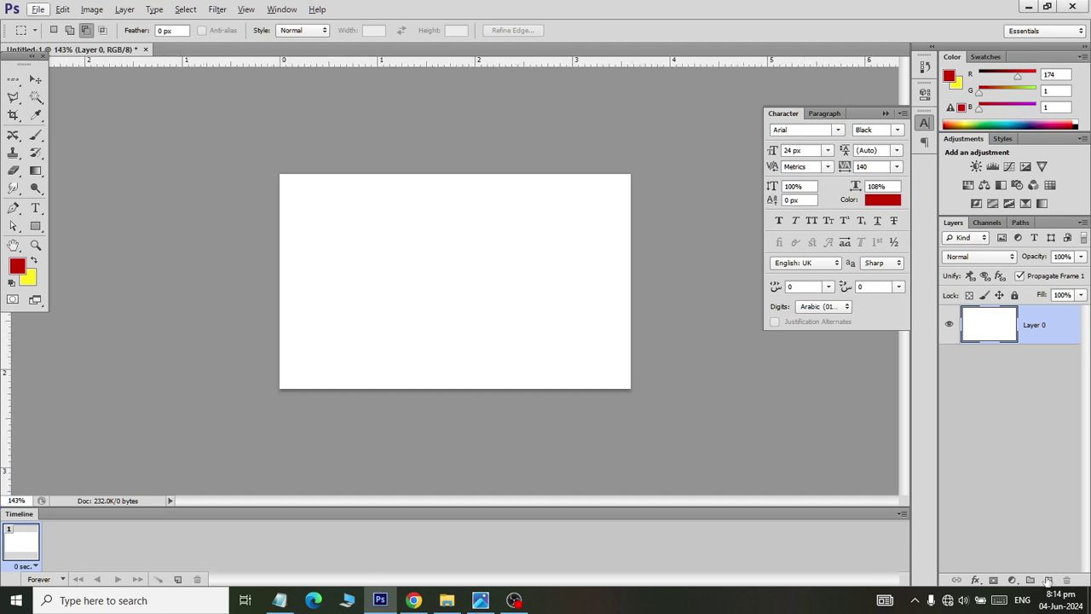
click(35, 226)
drag(280, 192, 492, 333)
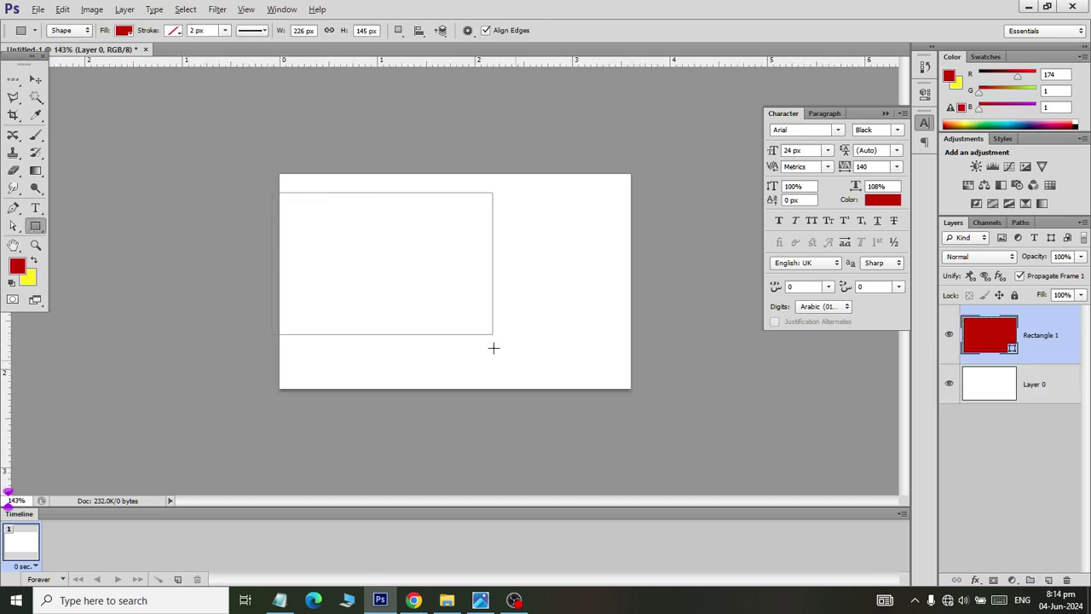
click(36, 79)
drag(388, 252, 516, 310)
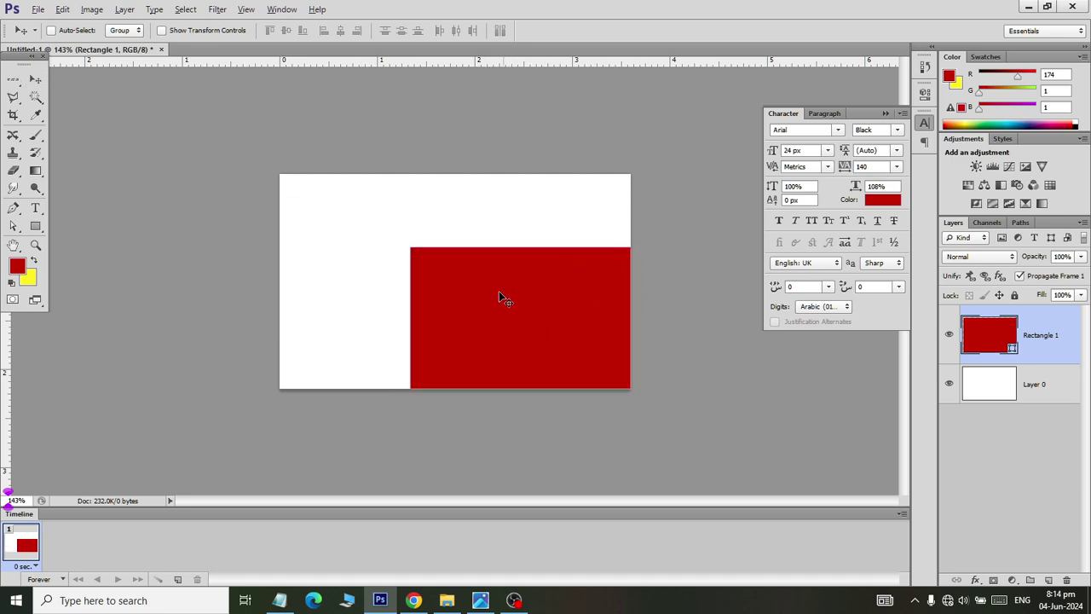
Stretch the rectangle to the full canvas height and narrow it from its left edge to about 86% width, matching the reference card.
key(ctrl+t)
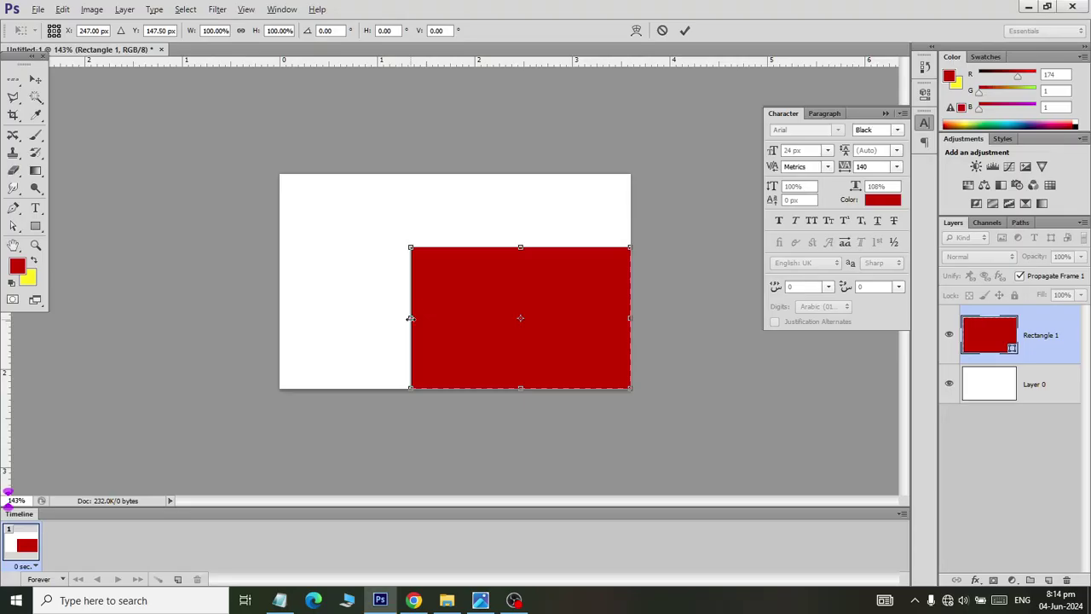
drag(410, 317, 414, 341)
drag(521, 249, 521, 175)
key(alt+Tab)
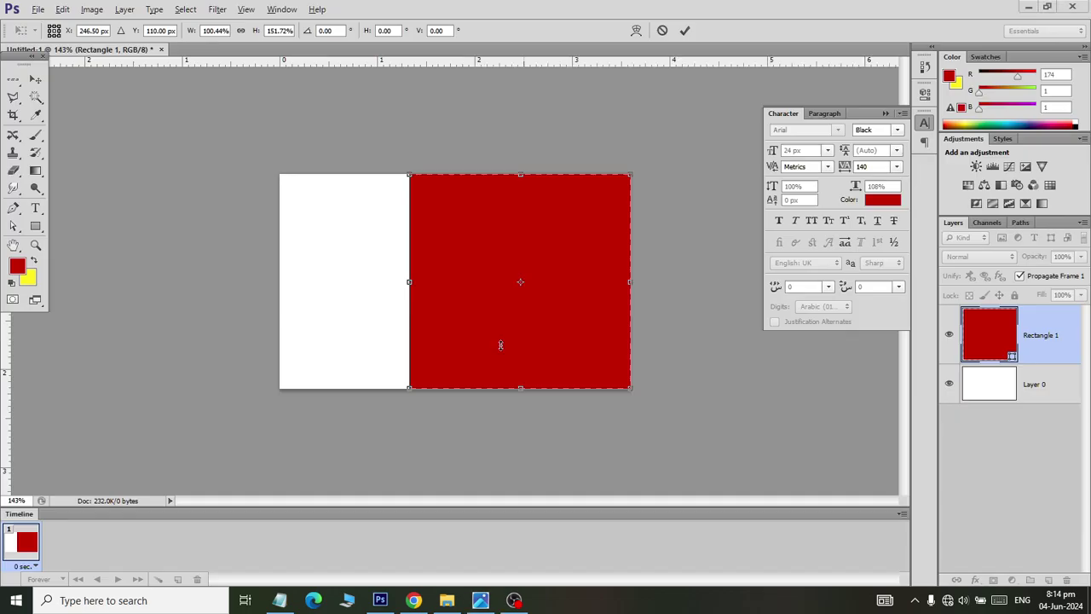
key(alt+Tab)
key(alt+Tab)
key(alt+Tab)
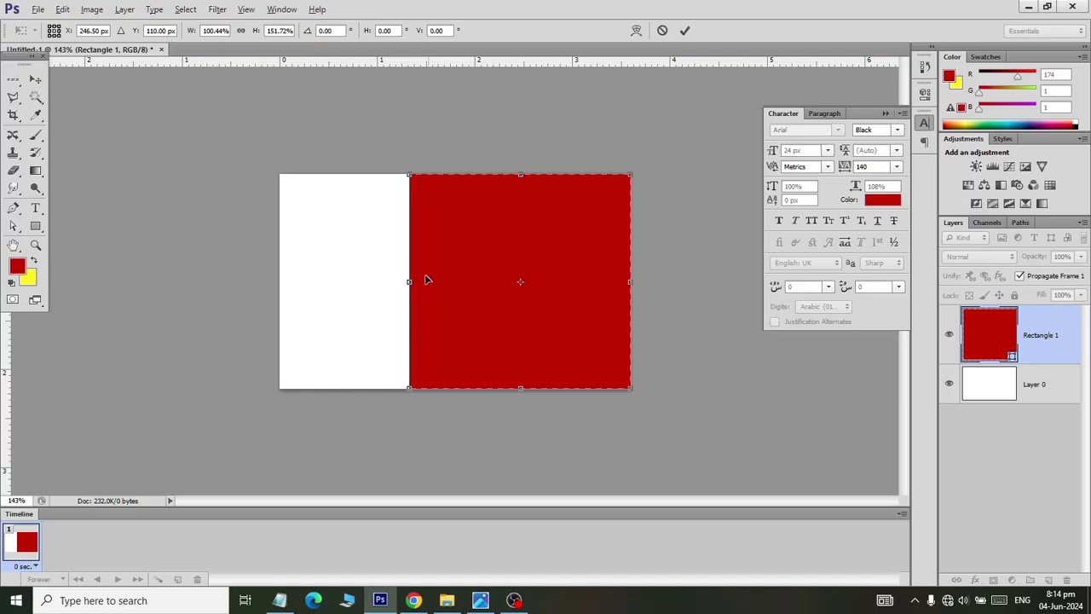
drag(411, 281, 441, 282)
Skew the rectangle's bottom-left corner inward by about 21.8°, apply the transformation, and compare the slant with the reference card.
click(62, 9)
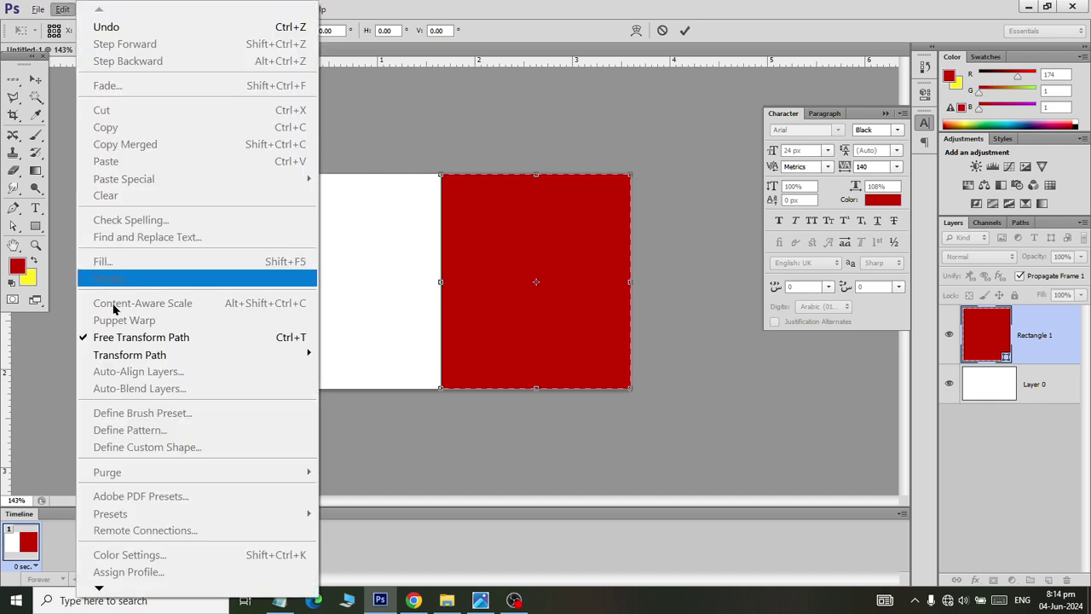
mouse_move(130, 356)
click(389, 414)
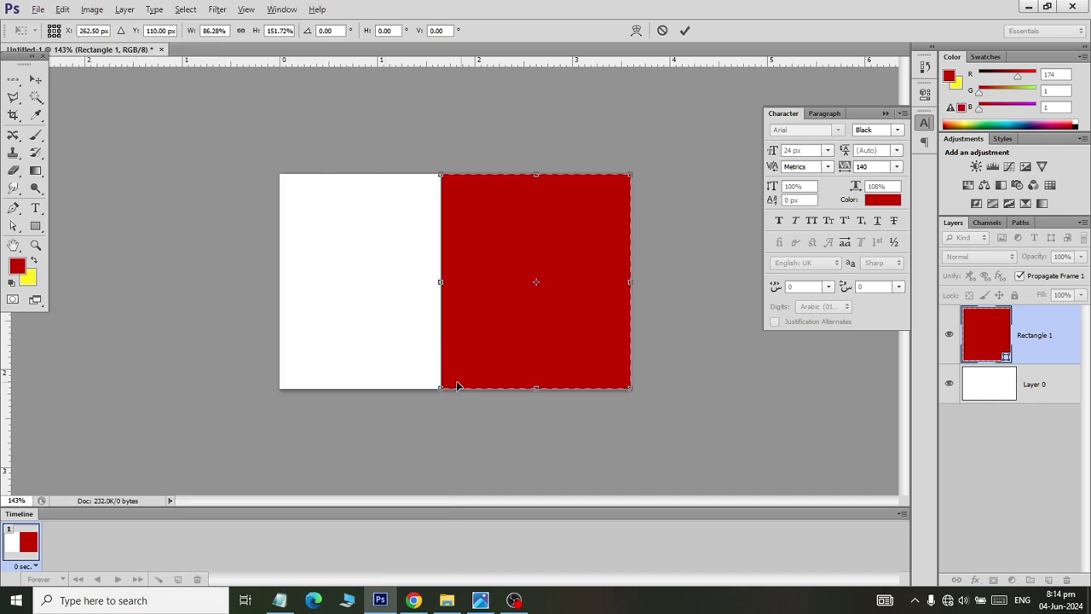
drag(441, 388, 528, 391)
click(37, 78)
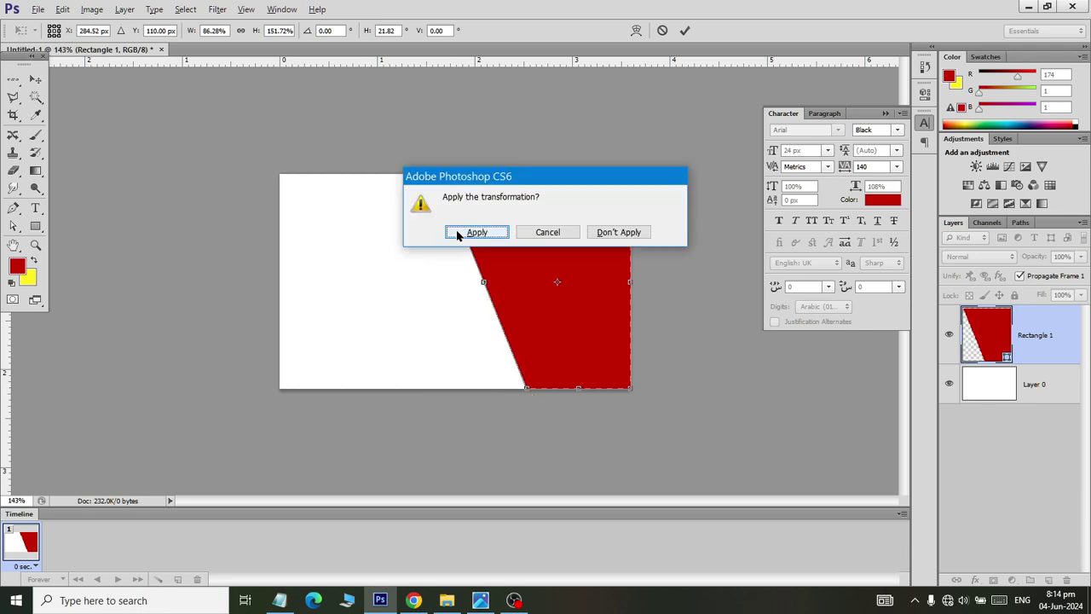
click(456, 236)
key(alt+Tab)
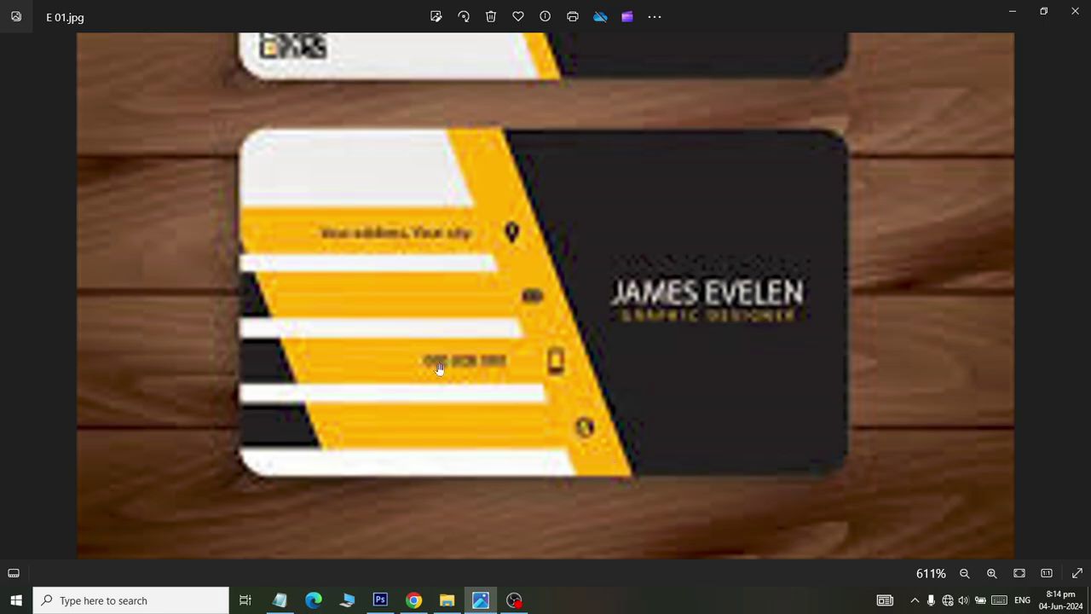
key(alt+Tab)
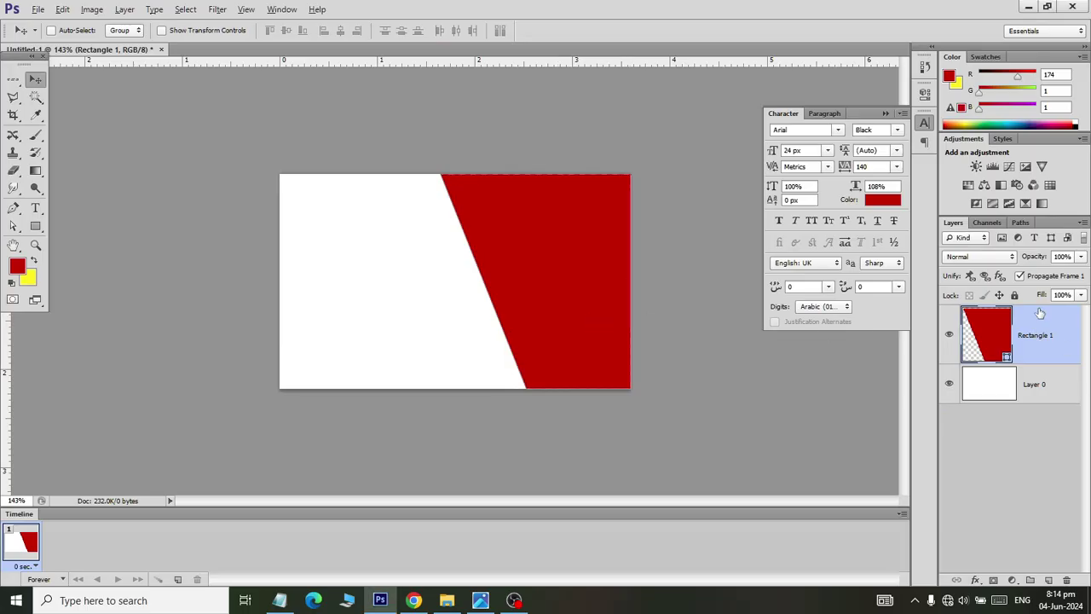
Duplicate the slanted shape layer and recolor the original underneath it to yellow ffe400.
key(ctrl+j)
double_click(986, 398)
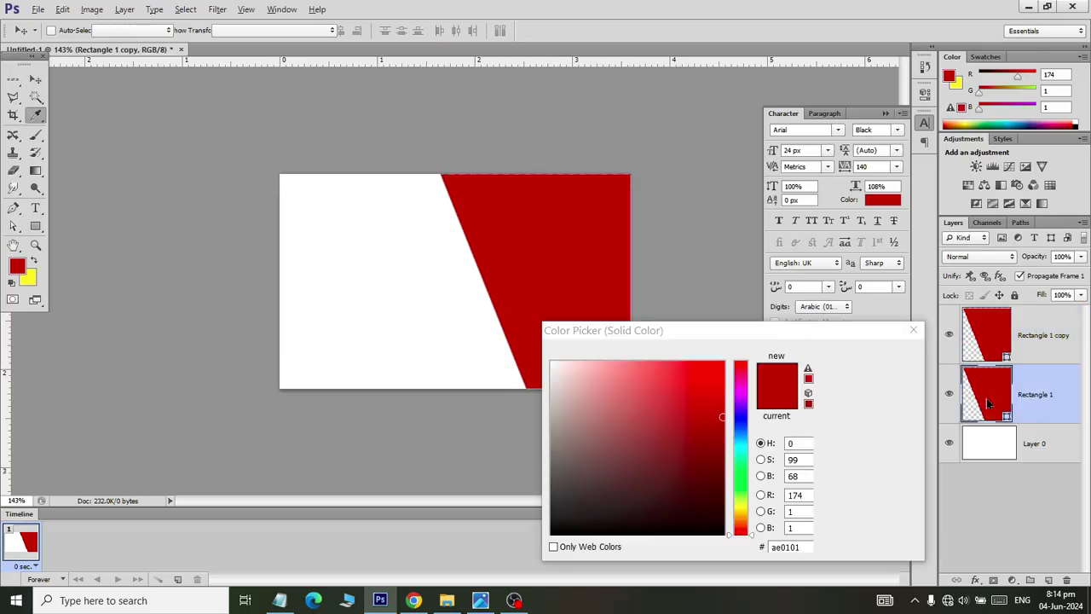
click(742, 501)
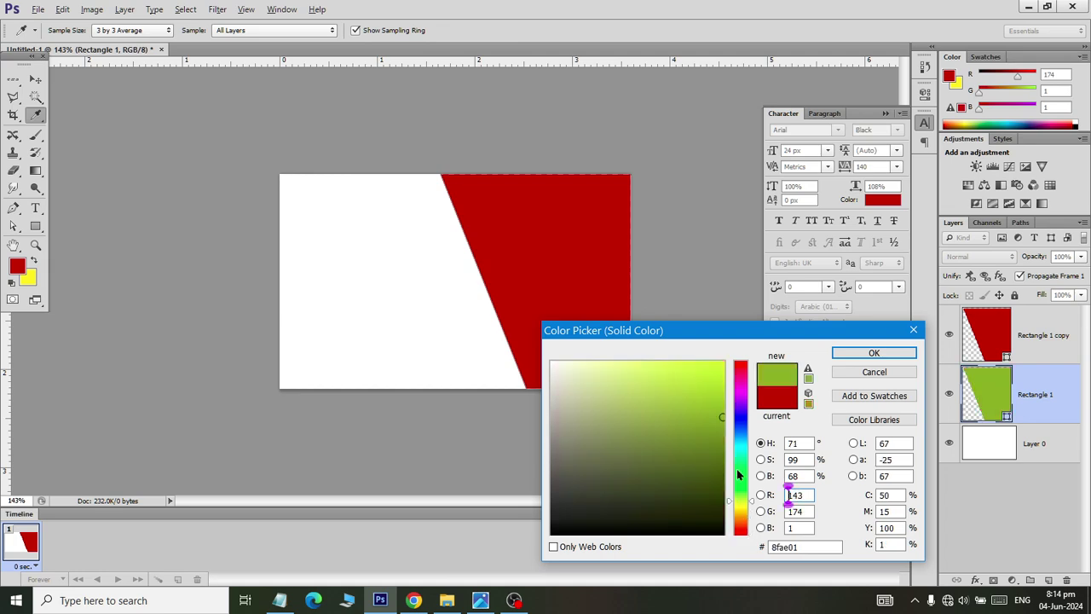
click(741, 509)
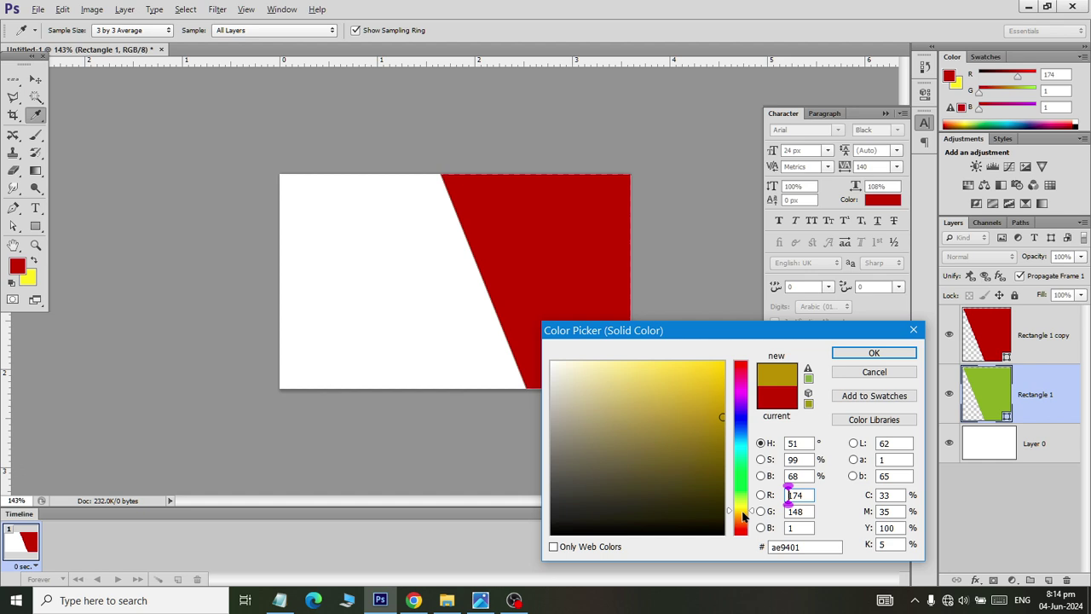
drag(708, 429, 723, 362)
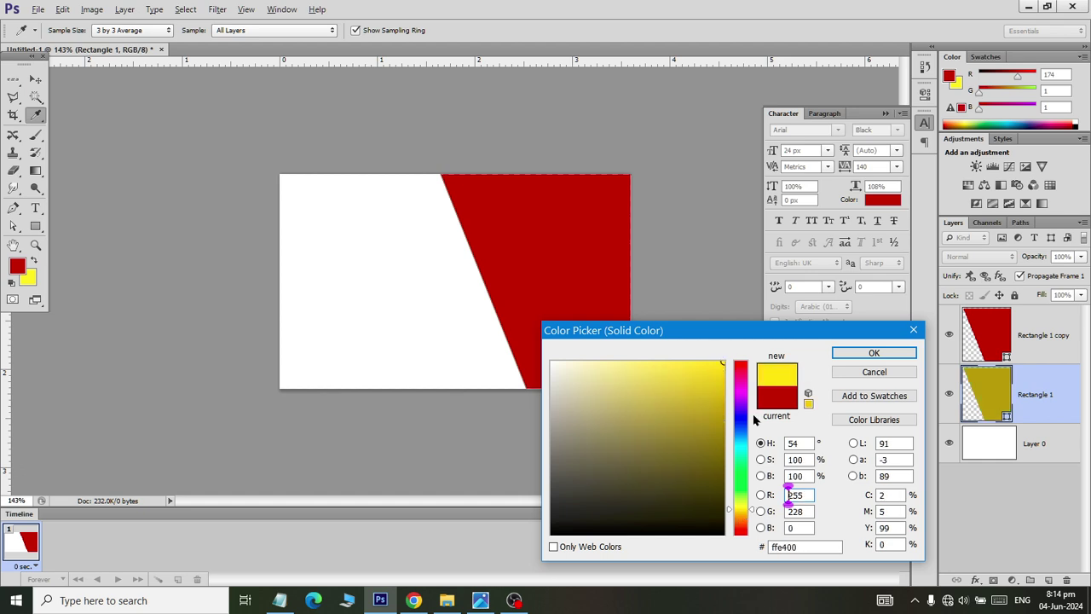
click(874, 352)
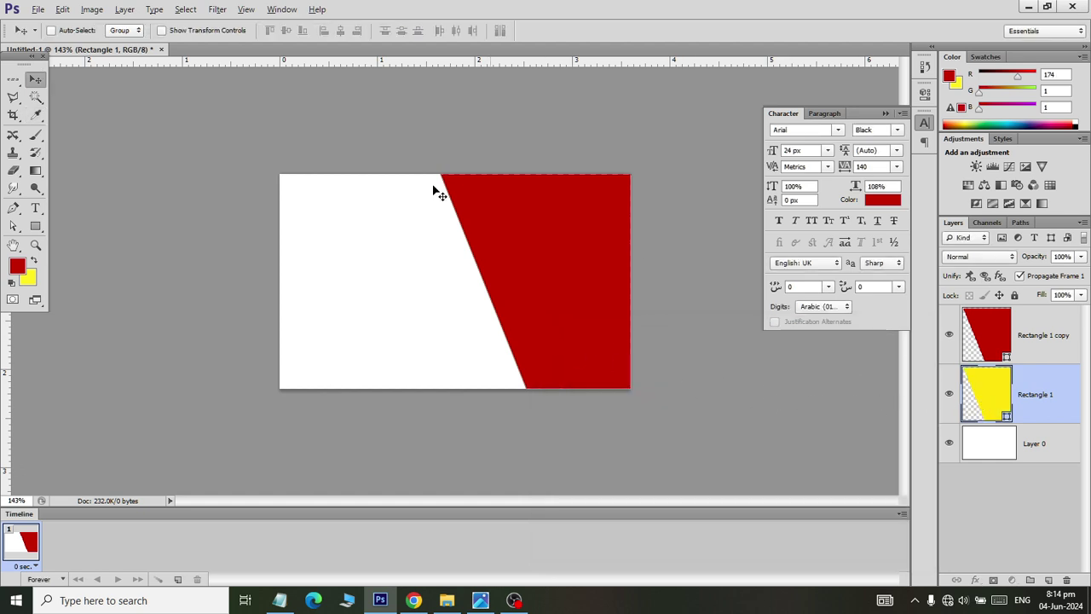
Nudge the yellow shape leftward until it forms a diagonal stripe along the red shape's slanted edge.
key(Left)
key(Left)
key(Left)
key(Left)
key(Left)
key(Left)
key(Left)
key(Left)
key(Left)
key(Left)
key(Left)
key(Left)
key(Left)
key(Left)
key(Left)
key(Left)
key(Left)
key(Left)
key(Left)
key(Left)
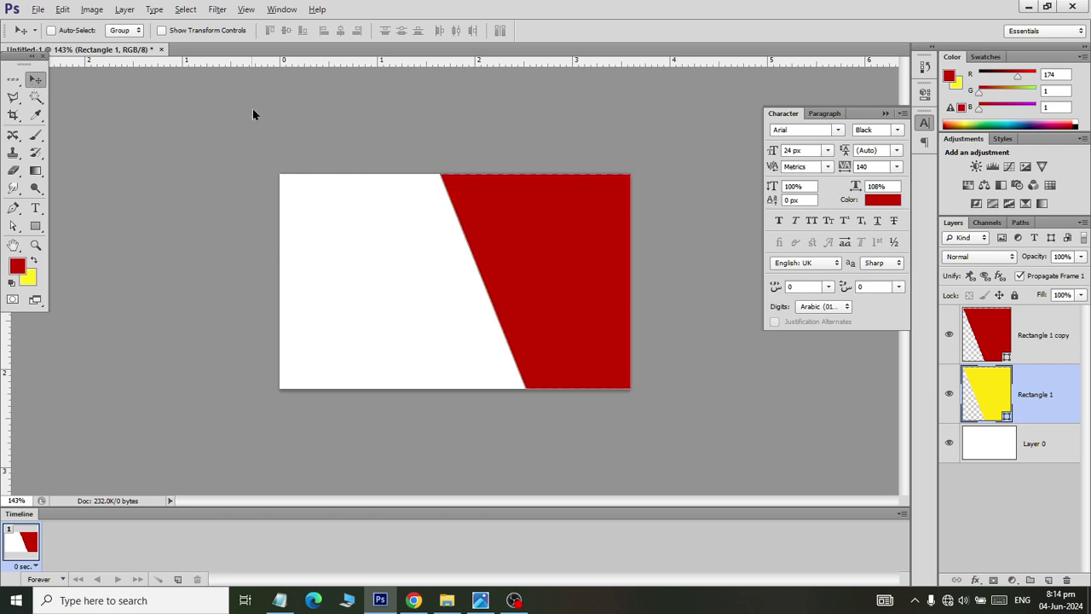
key(Left)
key(Left)
key(Left)
key(Left)
key(Left)
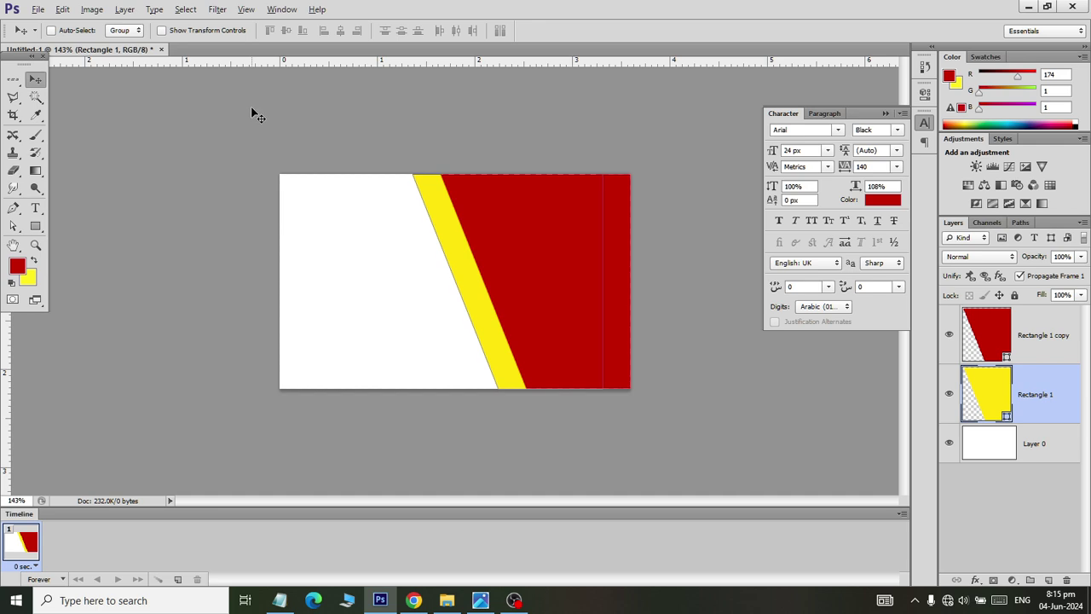
key(Left)
key(Left)
key(Left)
key(Left)
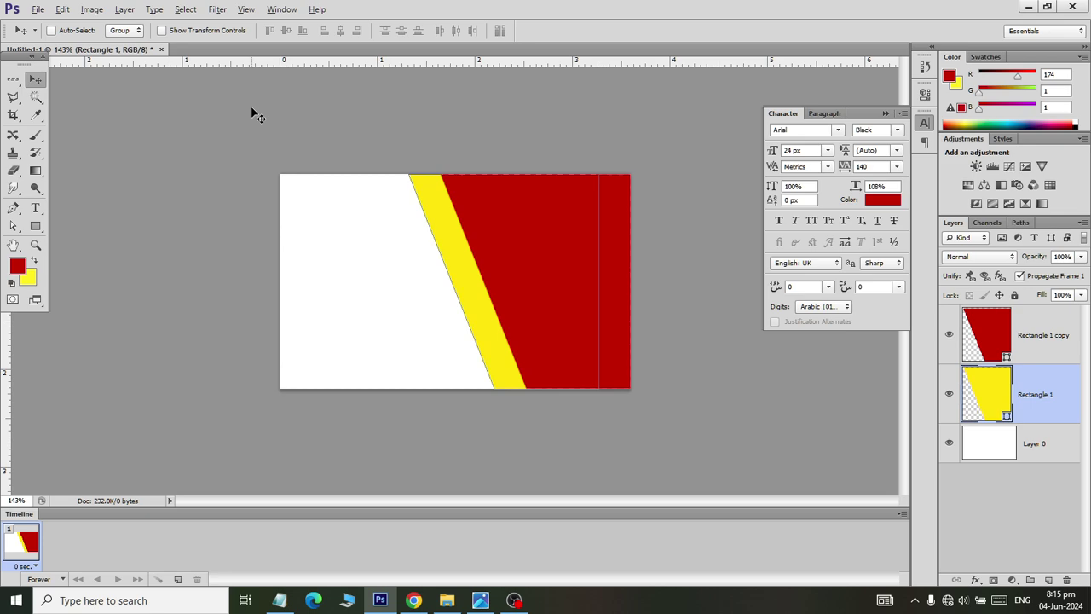
Try the red shape beneath the yellow one, restore the layer order, and compare the design with the reference card.
drag(1029, 330, 1030, 401)
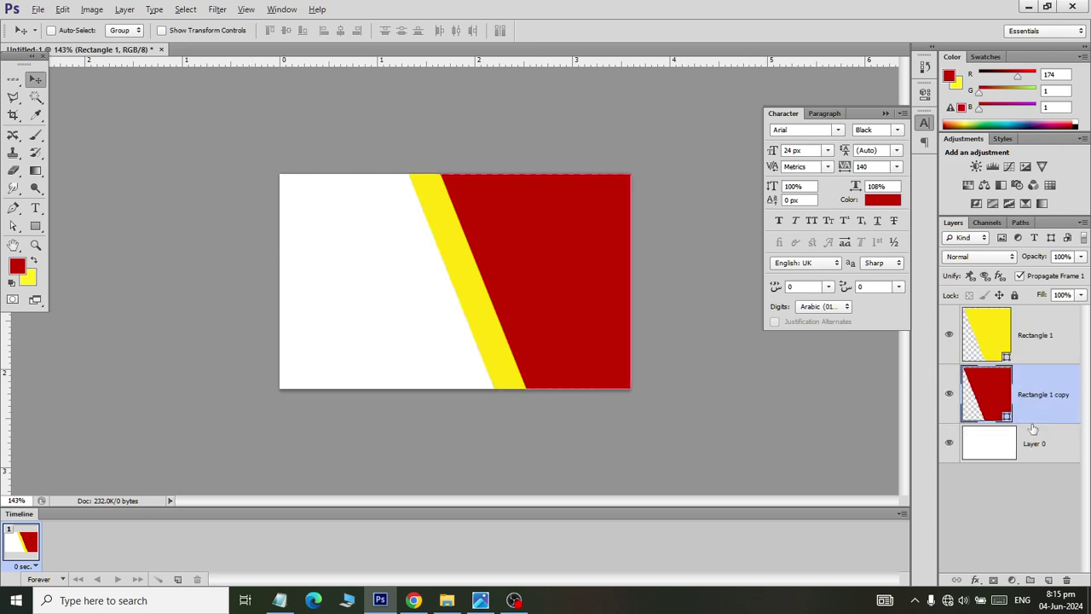
drag(1028, 329, 1028, 418)
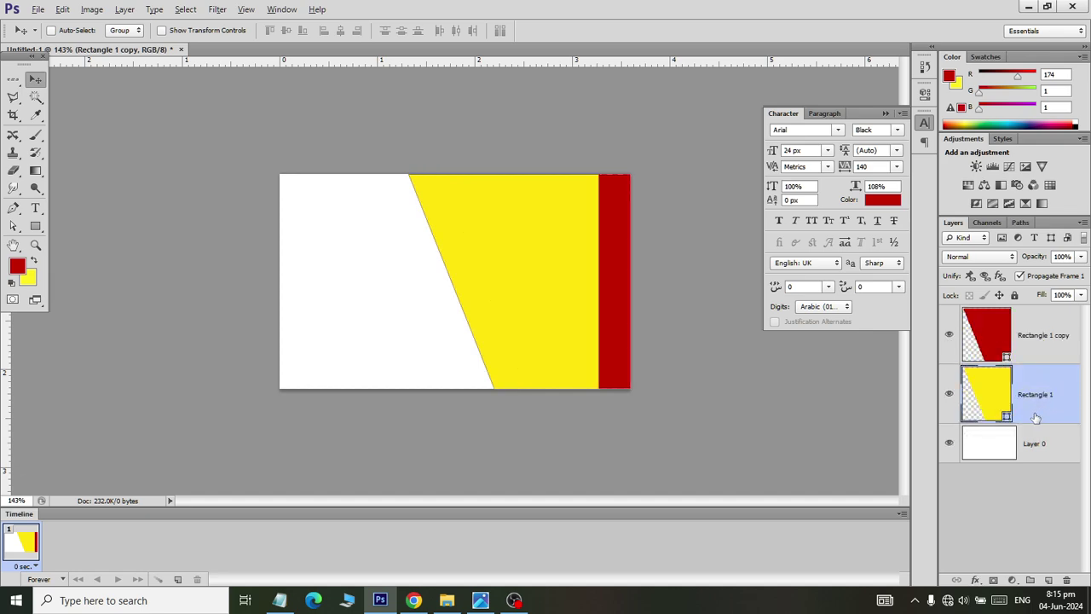
click(984, 327)
key(alt+Tab)
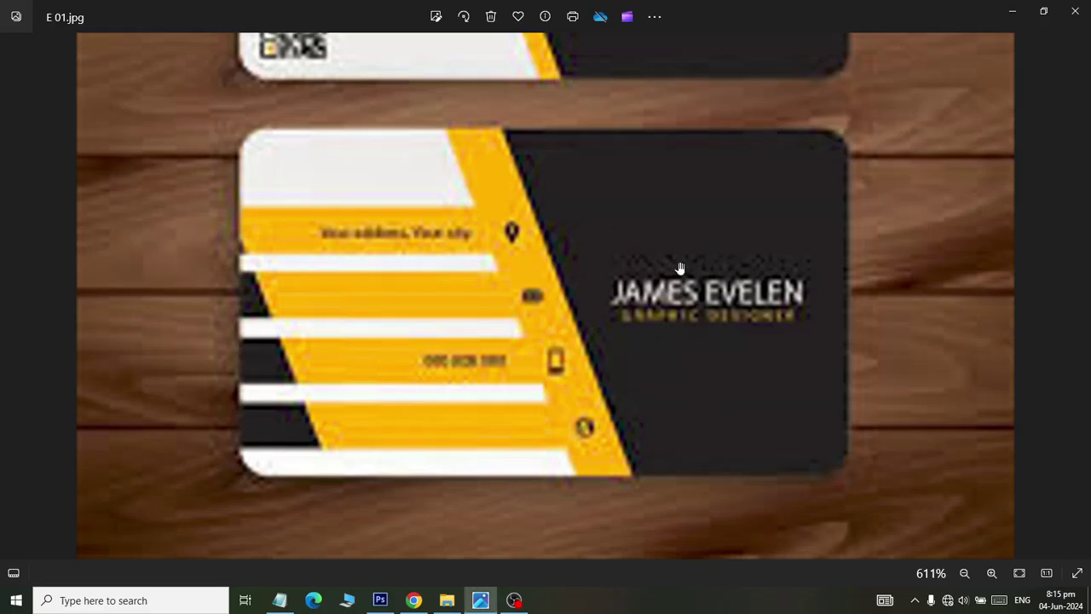
key(alt+Tab)
key(alt+Tab)
key(alt+Tab)
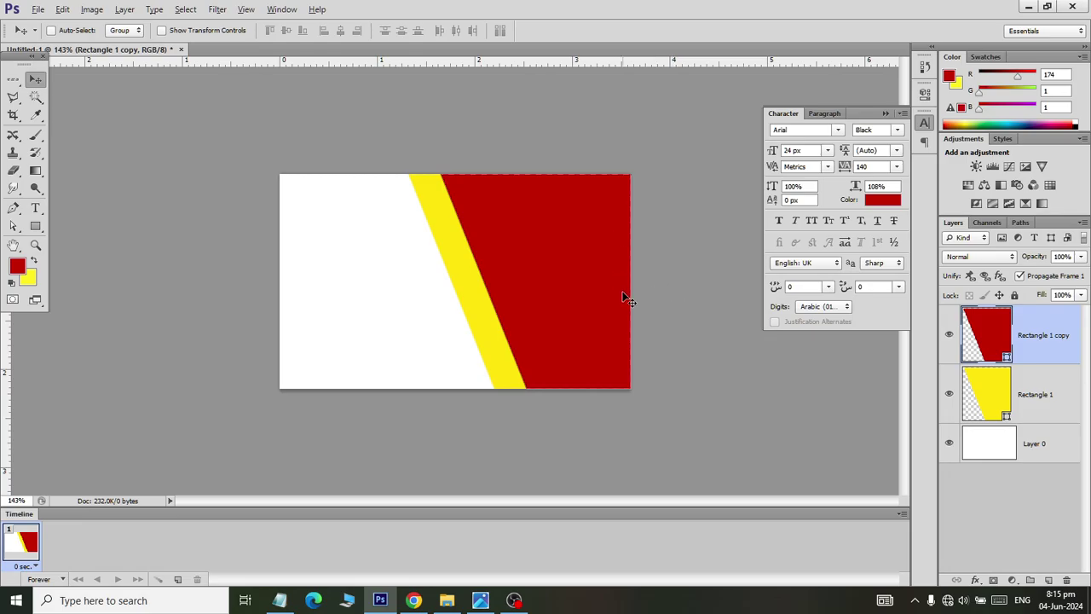
key(alt+Tab)
key(alt+Tab)
Recolor the red slanted shape, Rectangle 1 copy, to dark gray 464545.
double_click(996, 327)
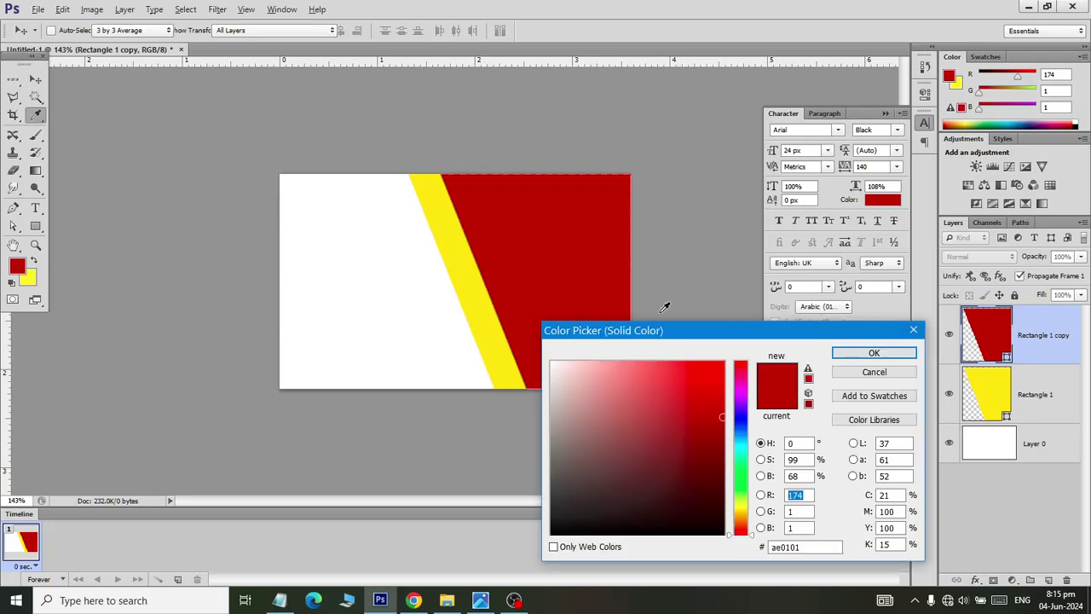
click(554, 500)
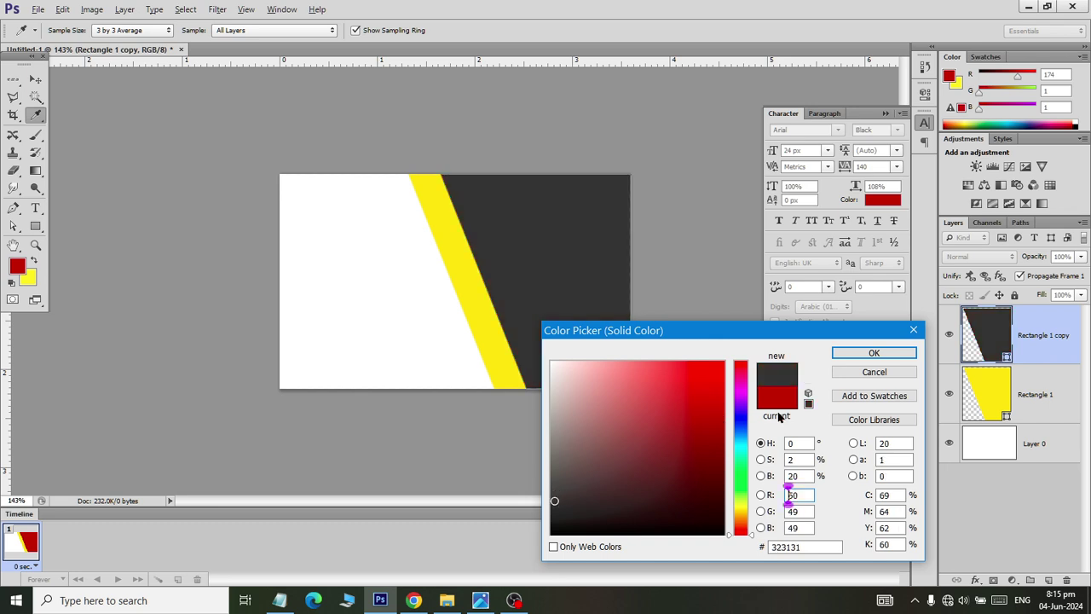
key(Up)
key(Up)
key(Up)
key(Up)
key(Up)
key(Up)
key(Up)
key(Up)
click(557, 486)
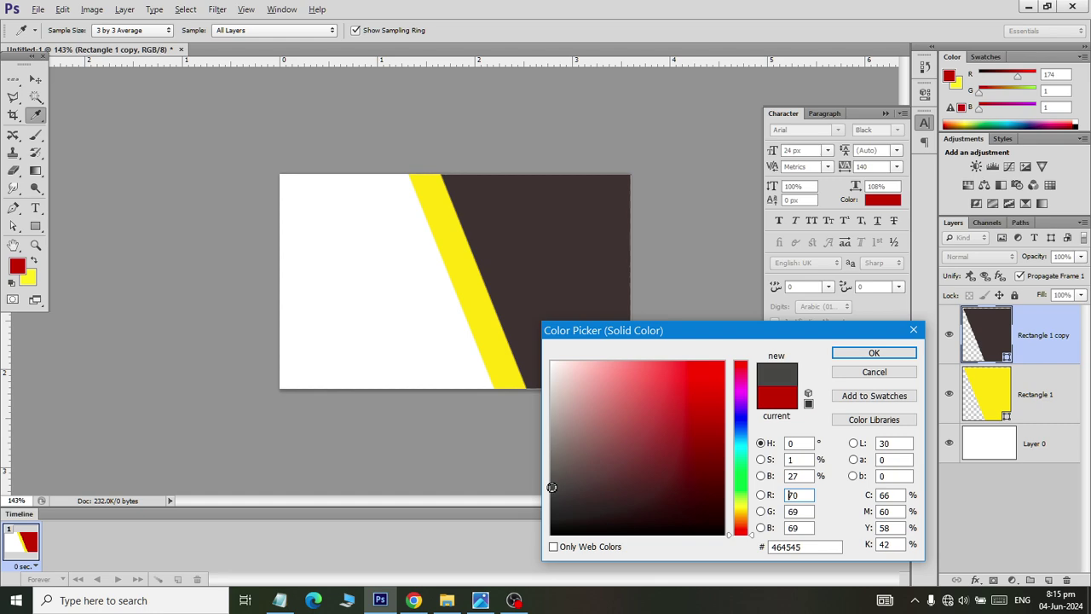
click(870, 353)
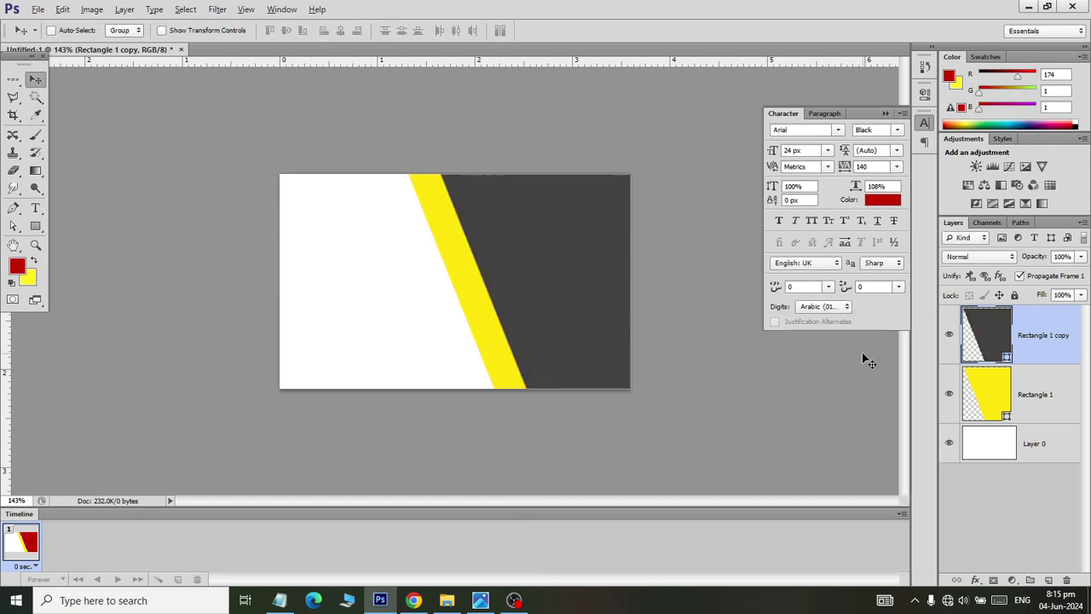
Start saving the document and browse to the Novice folder inside Documents > Ps Files.
key(ctrl+s)
click(38, 192)
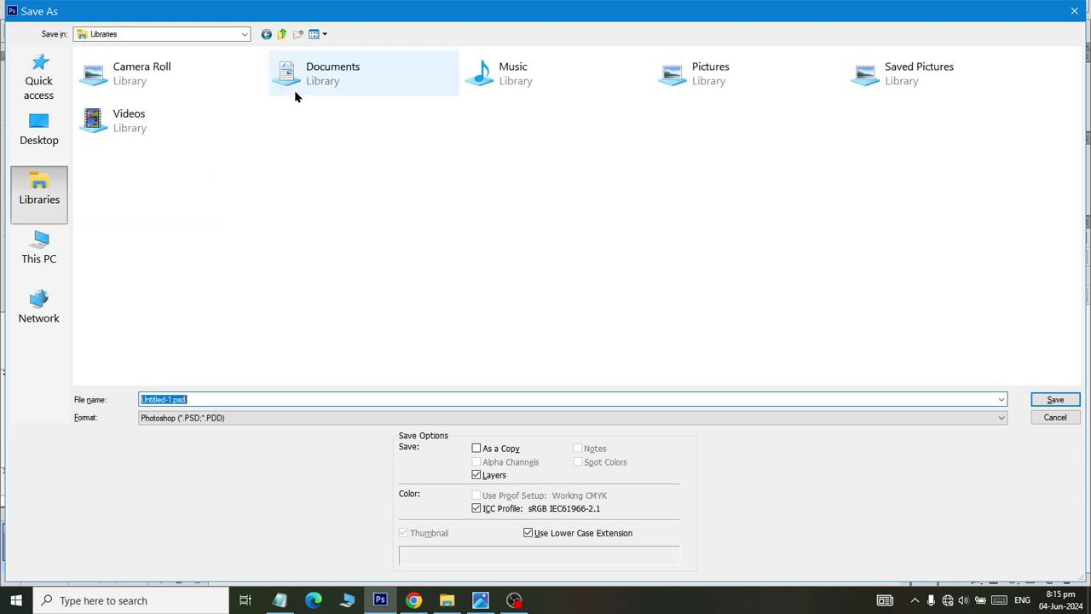
double_click(295, 97)
scroll(316, 142, down, 15)
double_click(317, 141)
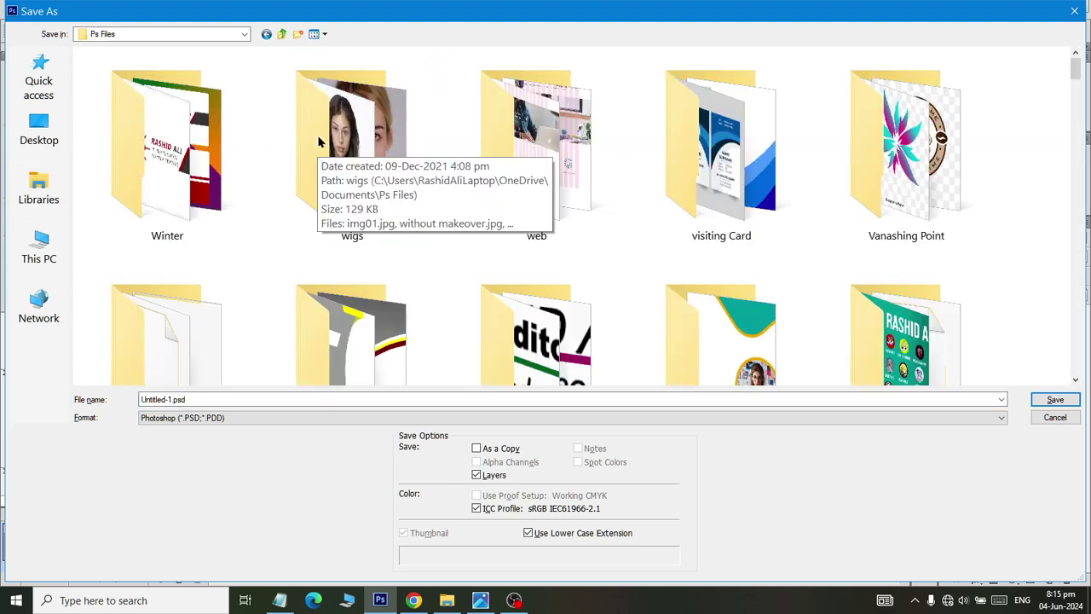
key(n)
key(Return)
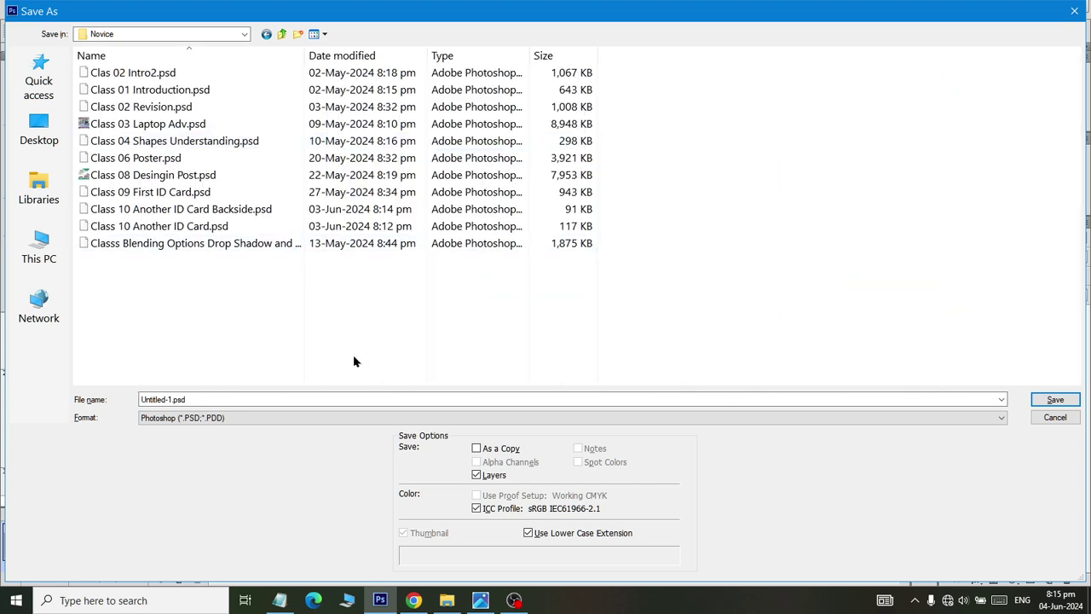
Save the file as Class 11 Front Card in Photoshop format, keeping Maximize Compatibility on.
double_click(236, 397)
text(C)
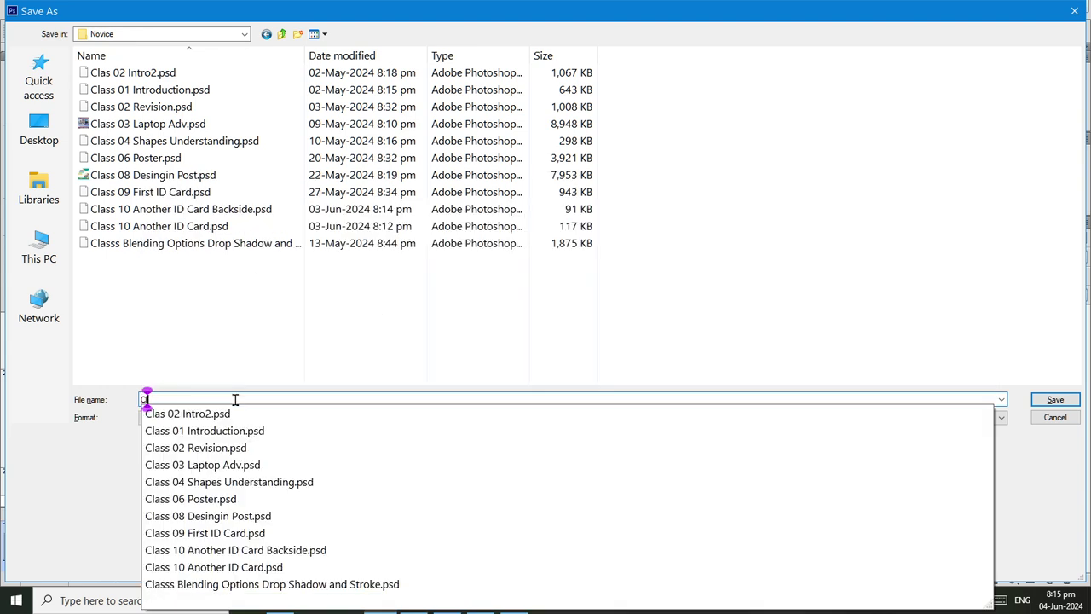
text(lass 11)
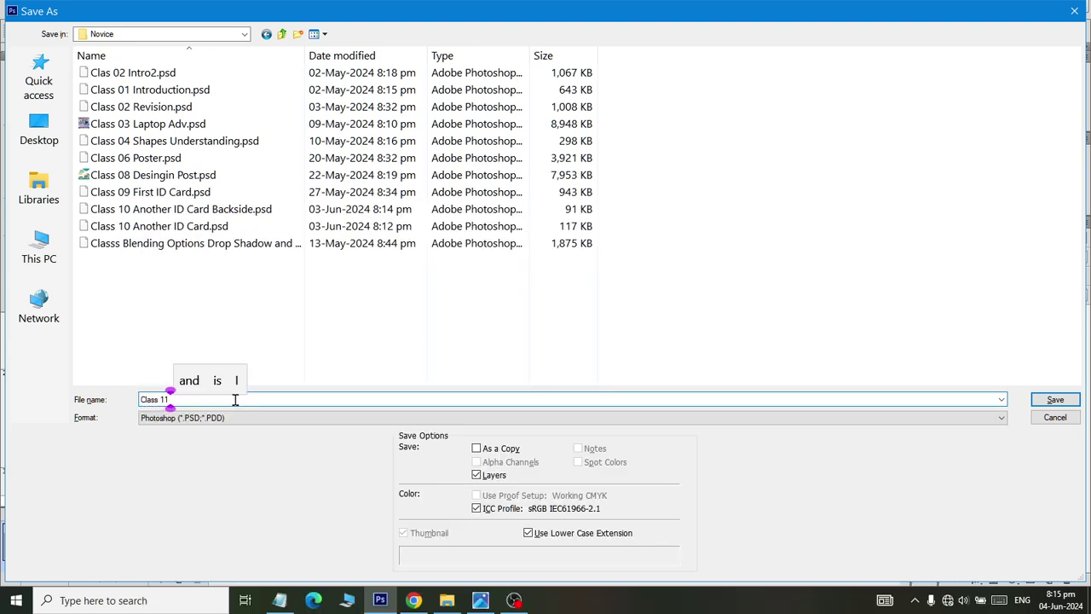
text( Banner)
key(Return)
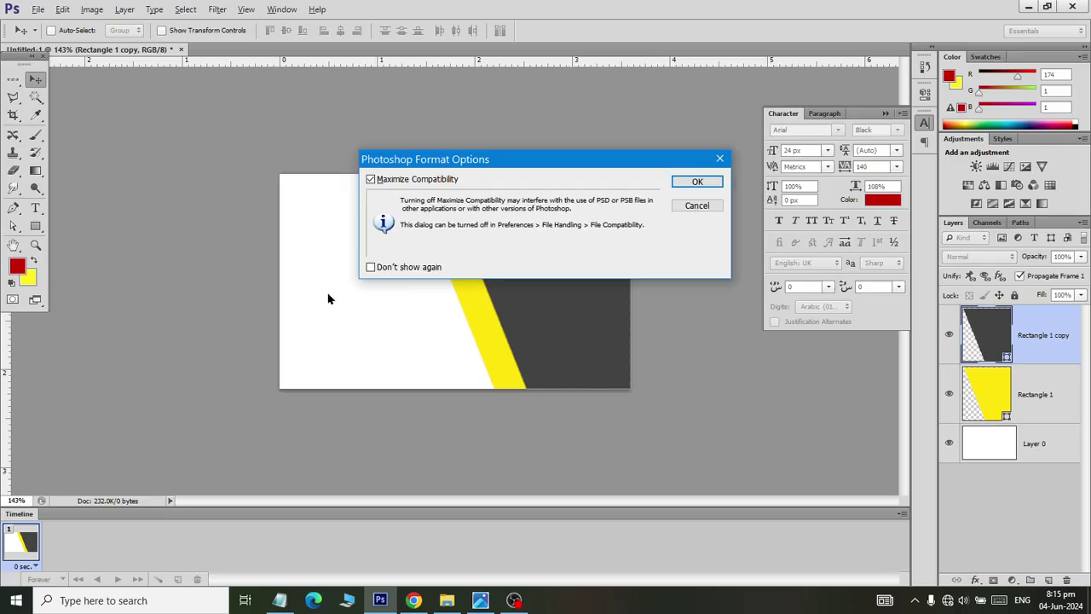
click(694, 181)
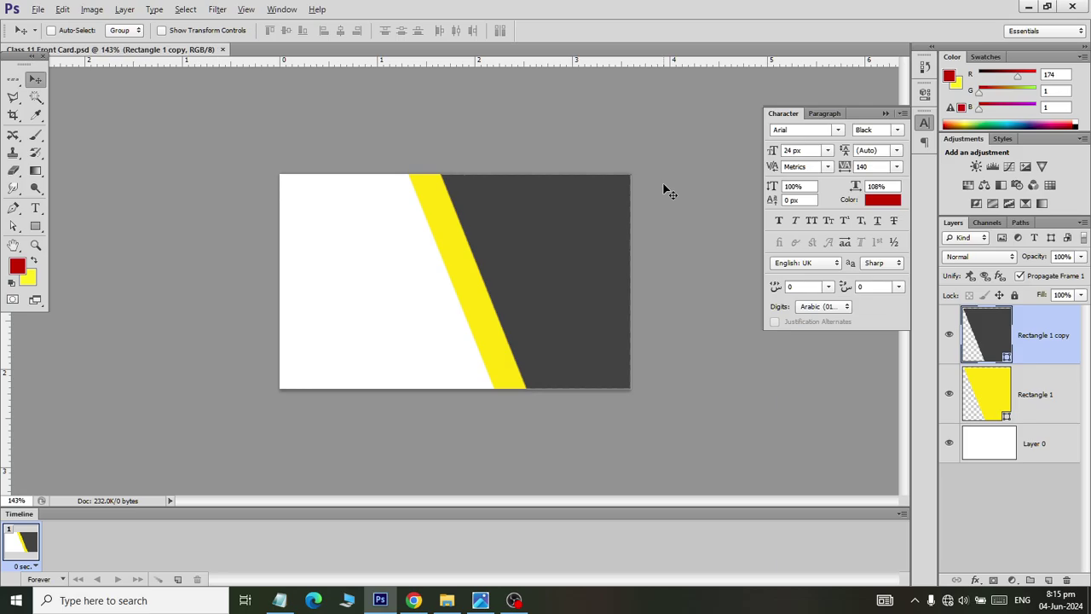
Draw a dark rectangle at the card's left edge and scale it to about 253% width and 142% height, across the diagonal stripe.
key(alt+Tab)
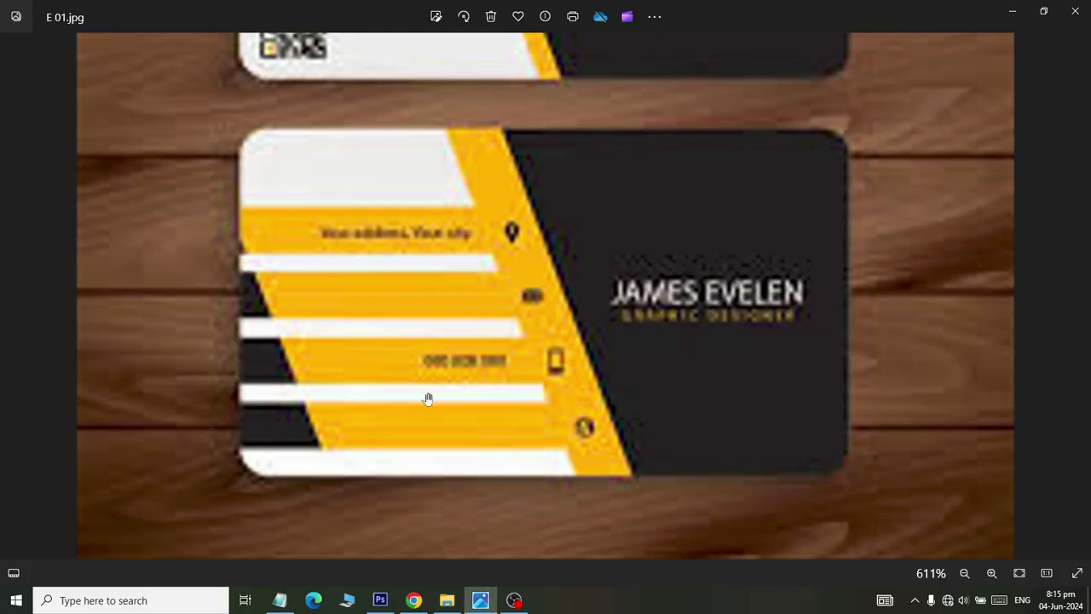
key(alt+Tab)
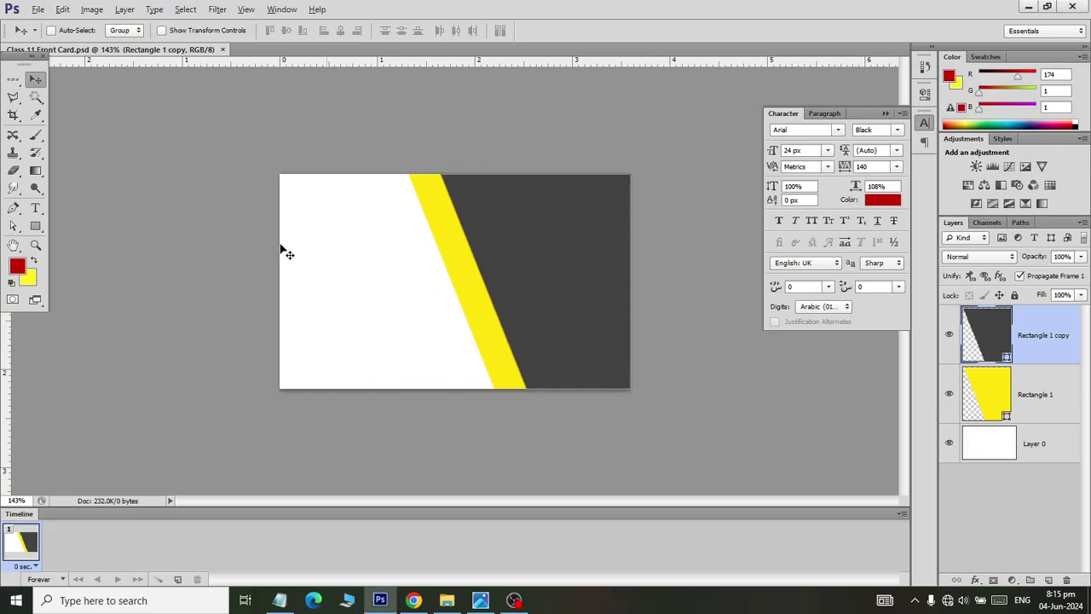
click(35, 226)
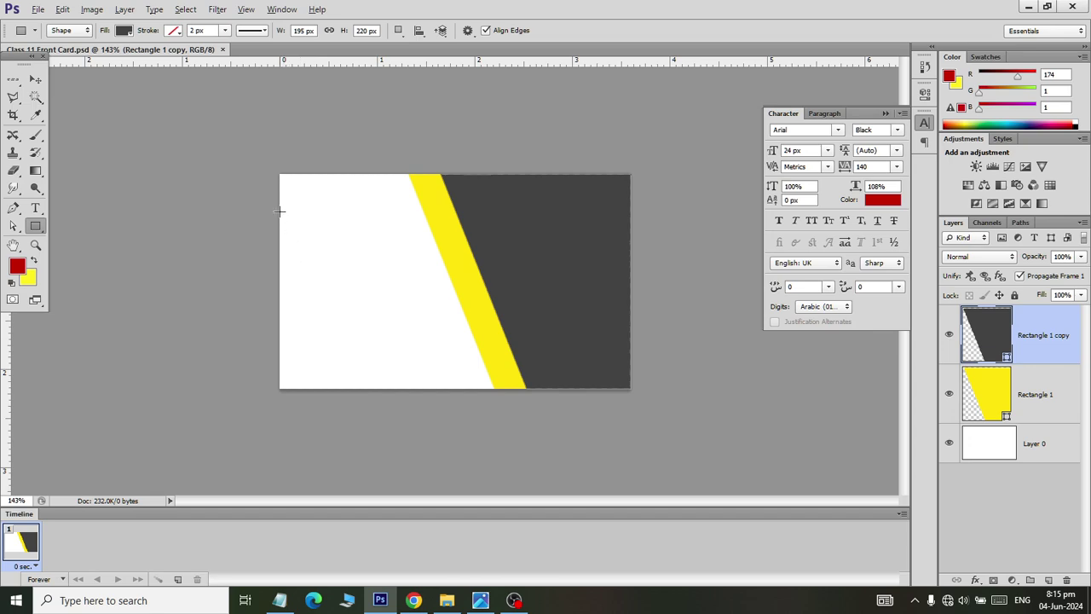
drag(280, 212, 331, 261)
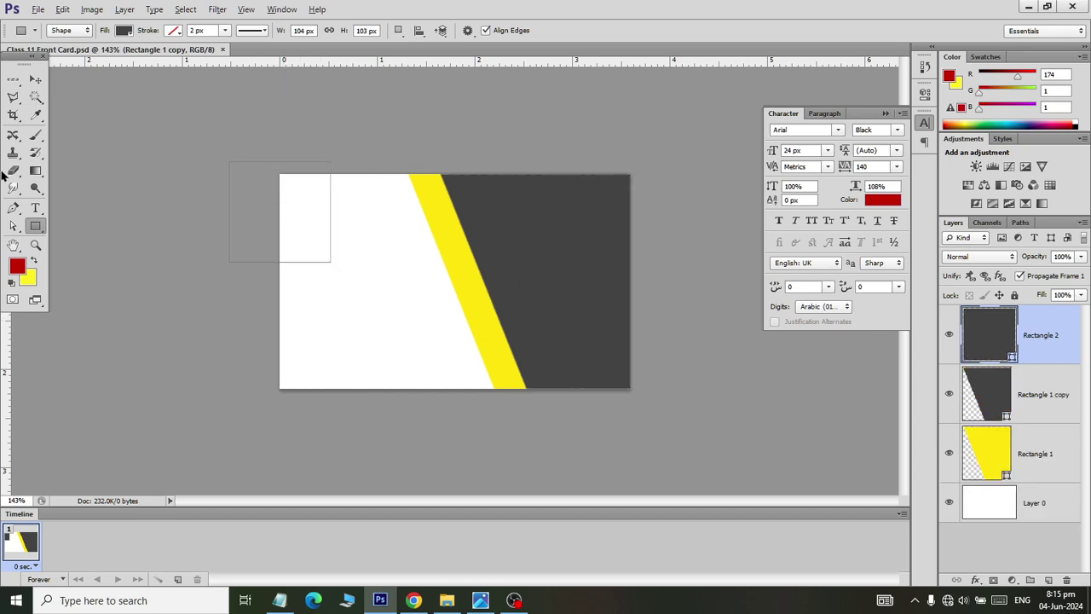
click(35, 78)
drag(329, 223, 534, 360)
key(ctrl+t)
click(36, 79)
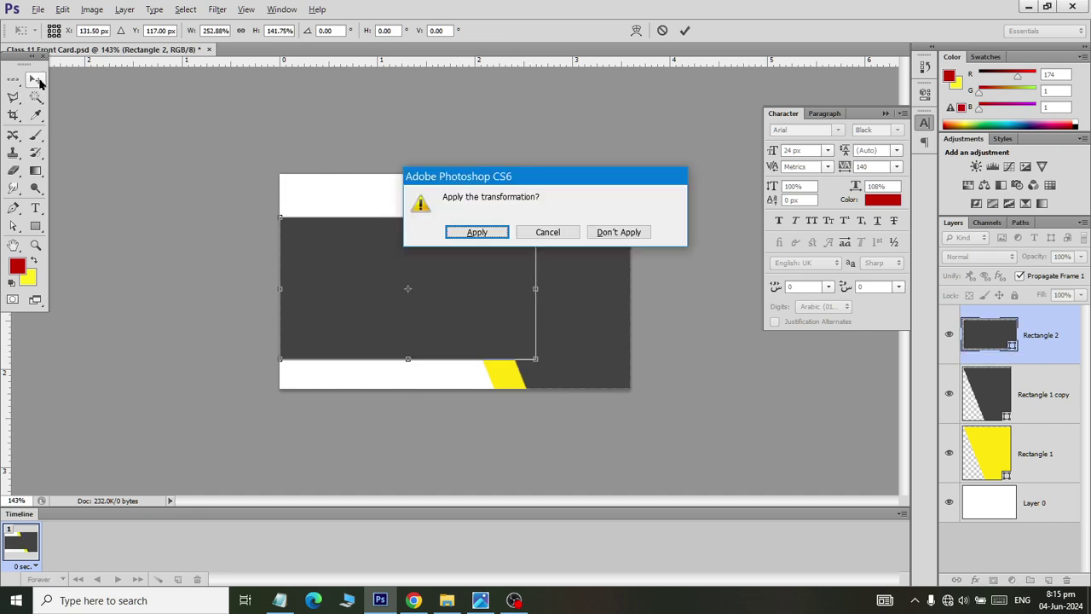
click(482, 234)
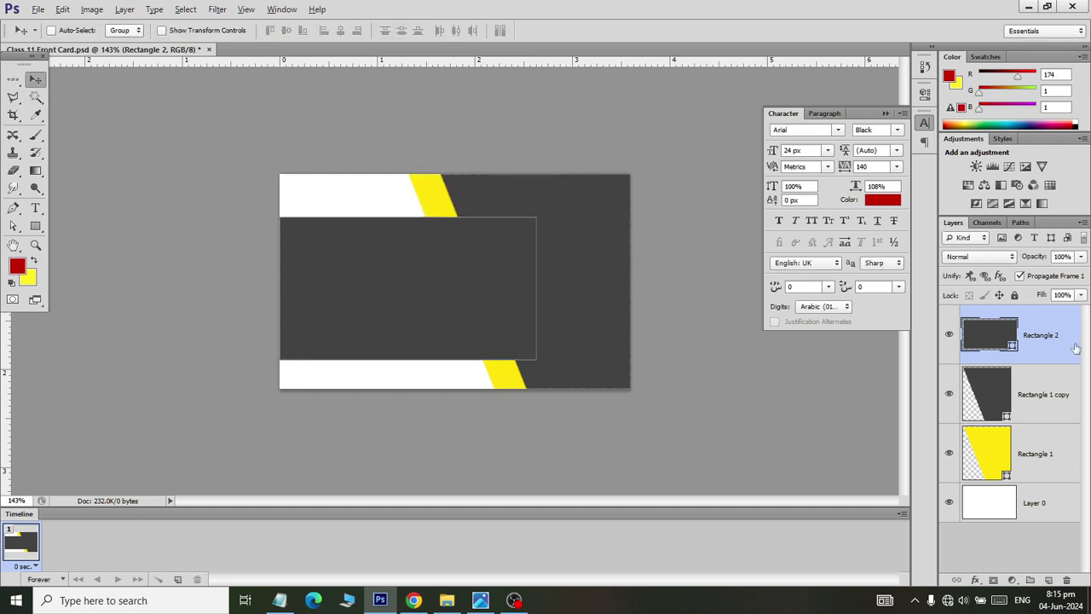
Recolor Rectangle 2 to the stripe's yellow ffe400 and arrange its layer beneath both slanted shapes.
double_click(989, 342)
click(433, 192)
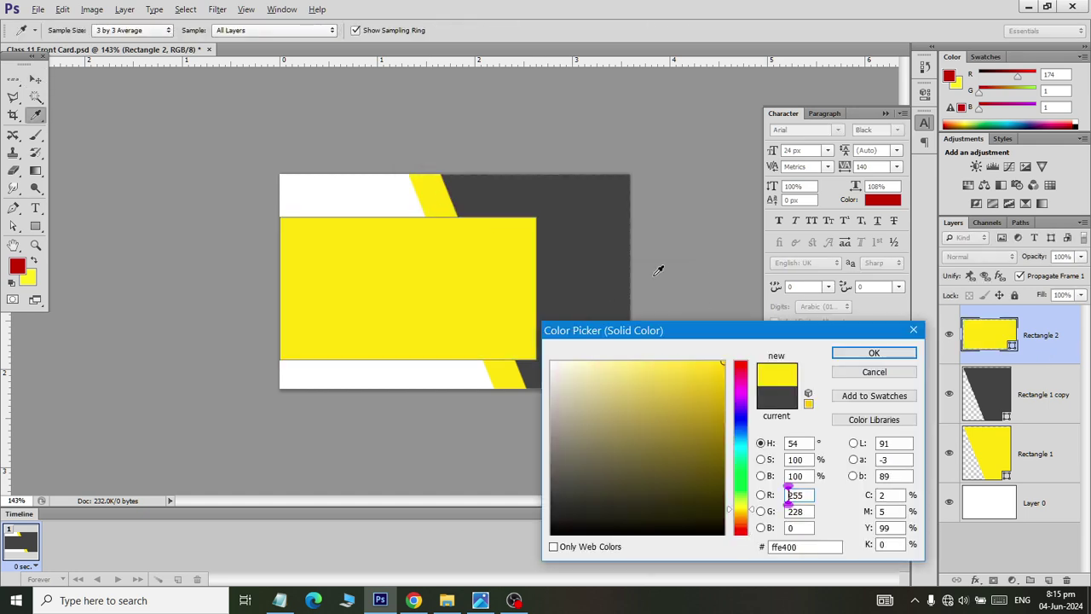
click(875, 352)
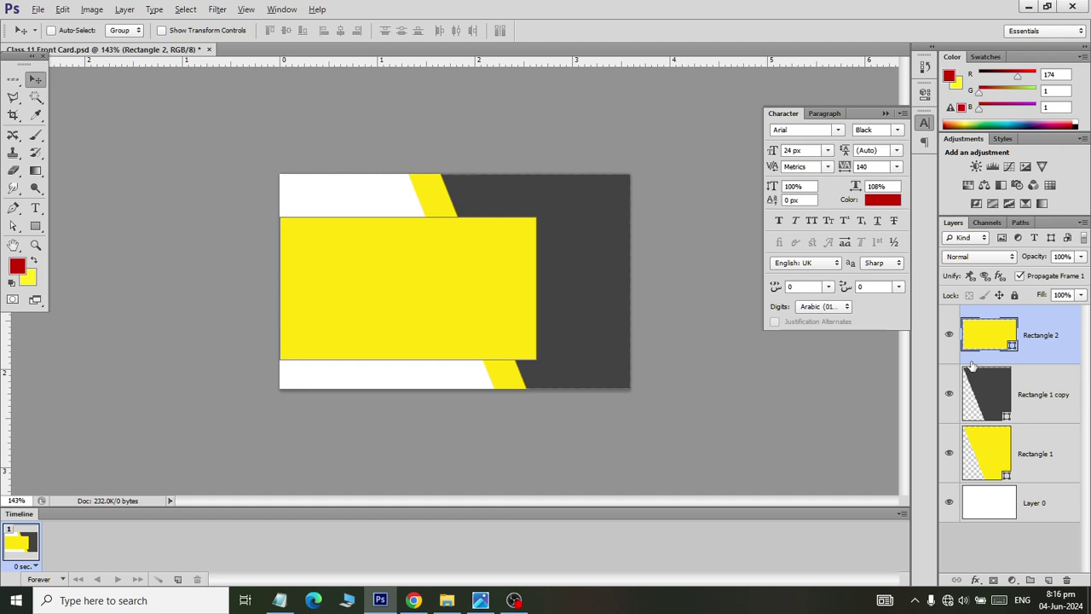
drag(972, 363, 980, 409)
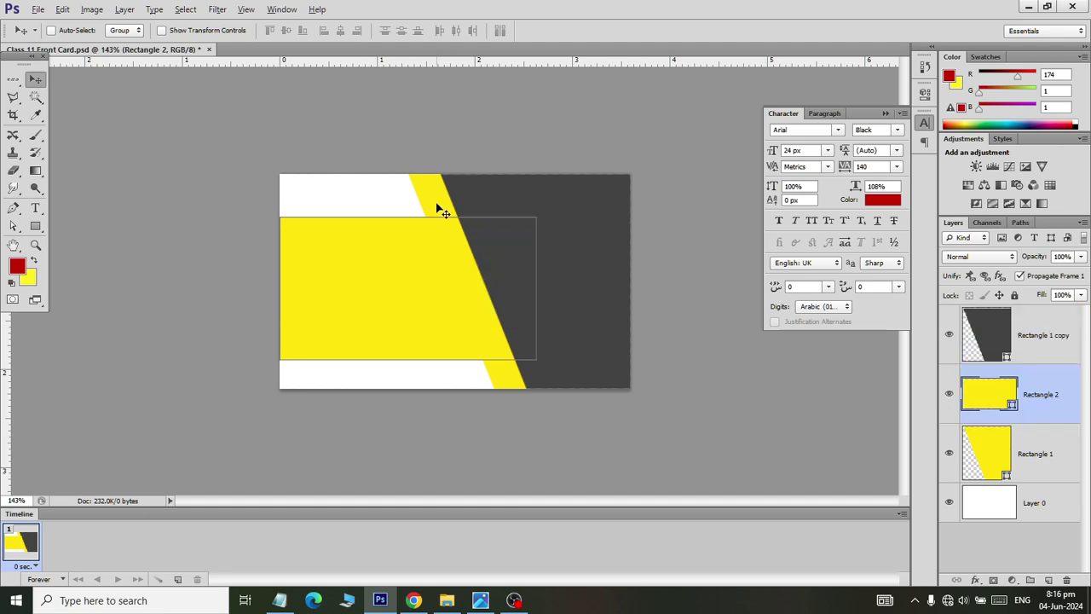
drag(1020, 450, 1021, 428)
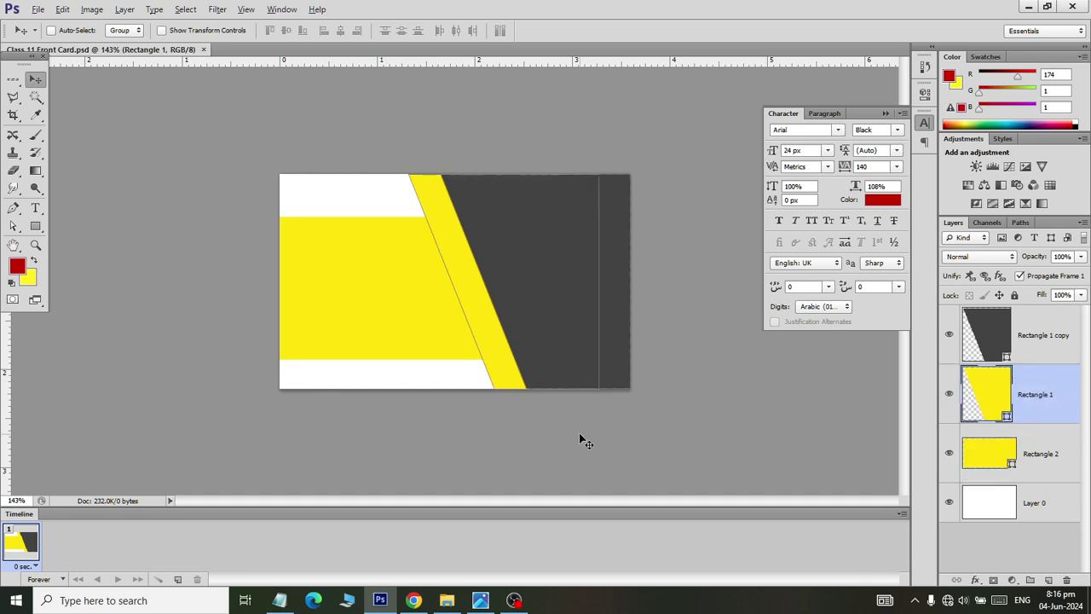
Draw a 380 x 14 px bar across the yellow block on the topmost layer, fill it white, and shift it right over the dark panel.
click(1063, 322)
key(alt+Tab)
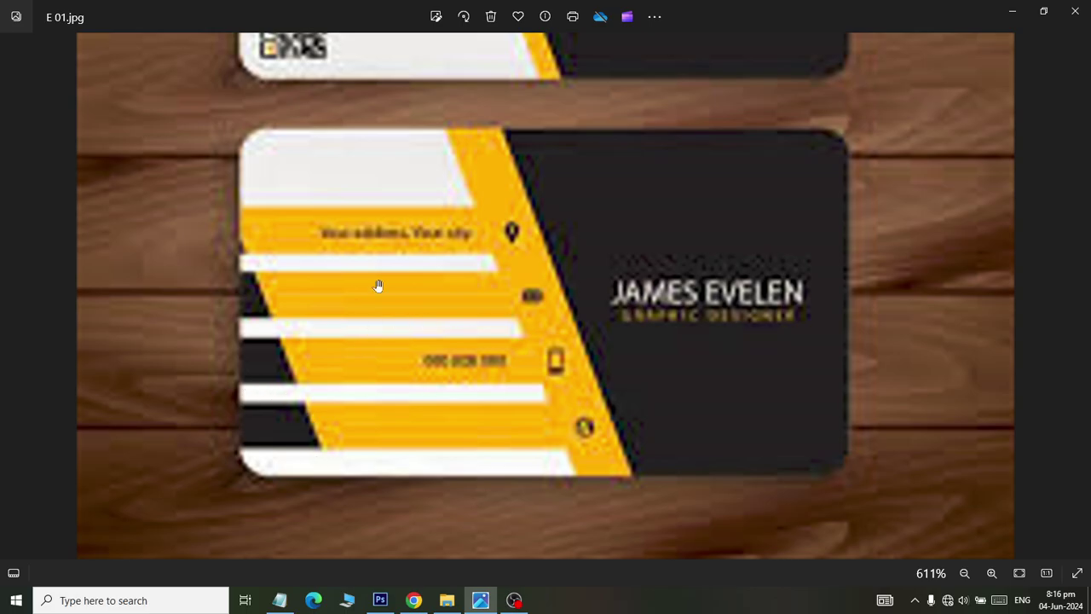
key(alt+Tab)
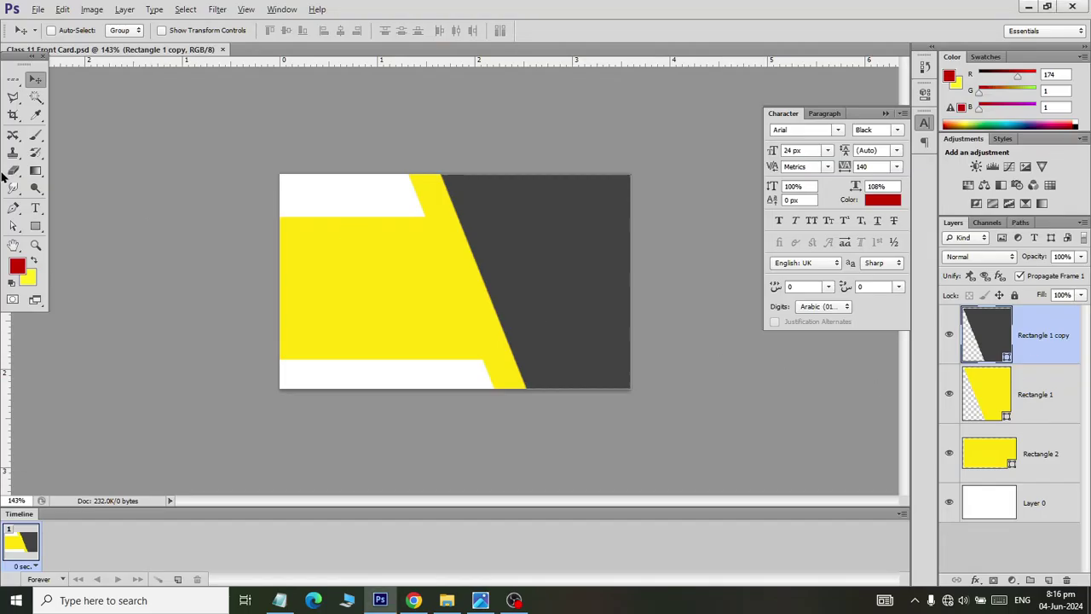
click(35, 226)
drag(282, 250, 467, 256)
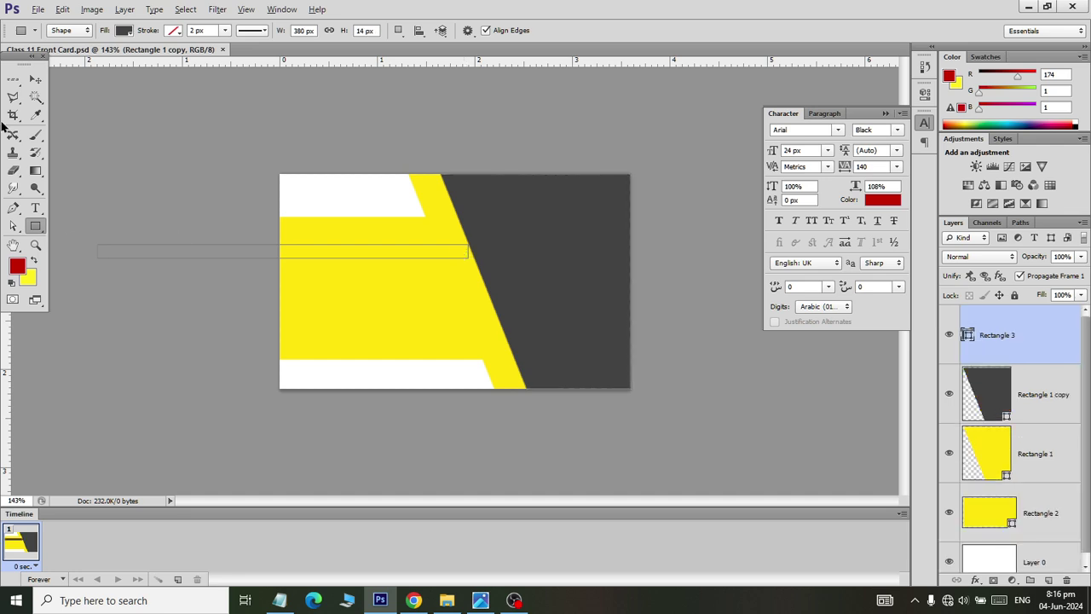
click(124, 31)
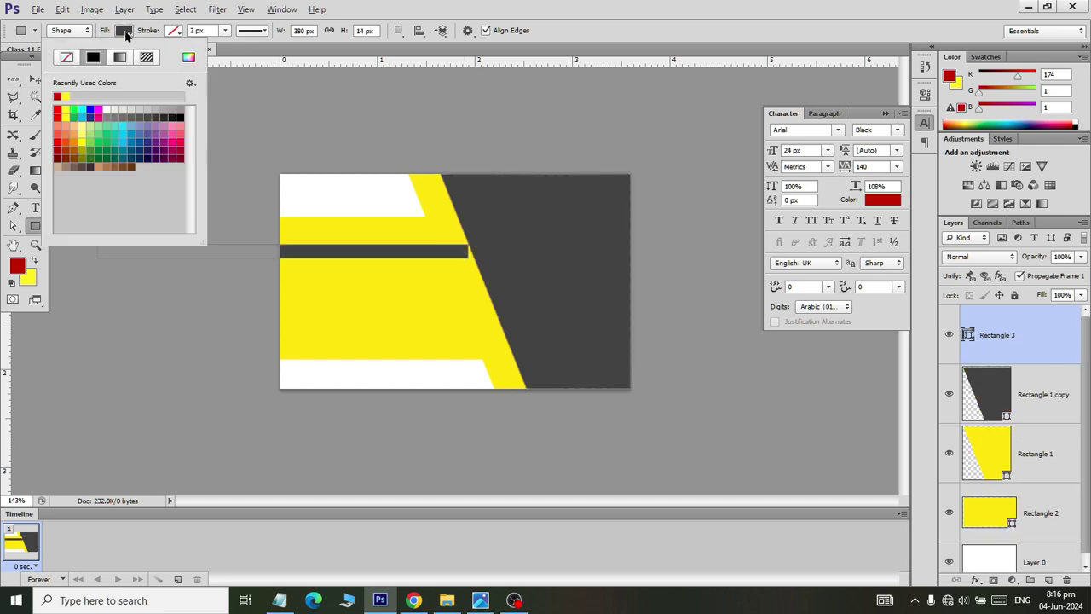
click(108, 113)
key(v)
drag(356, 255, 463, 254)
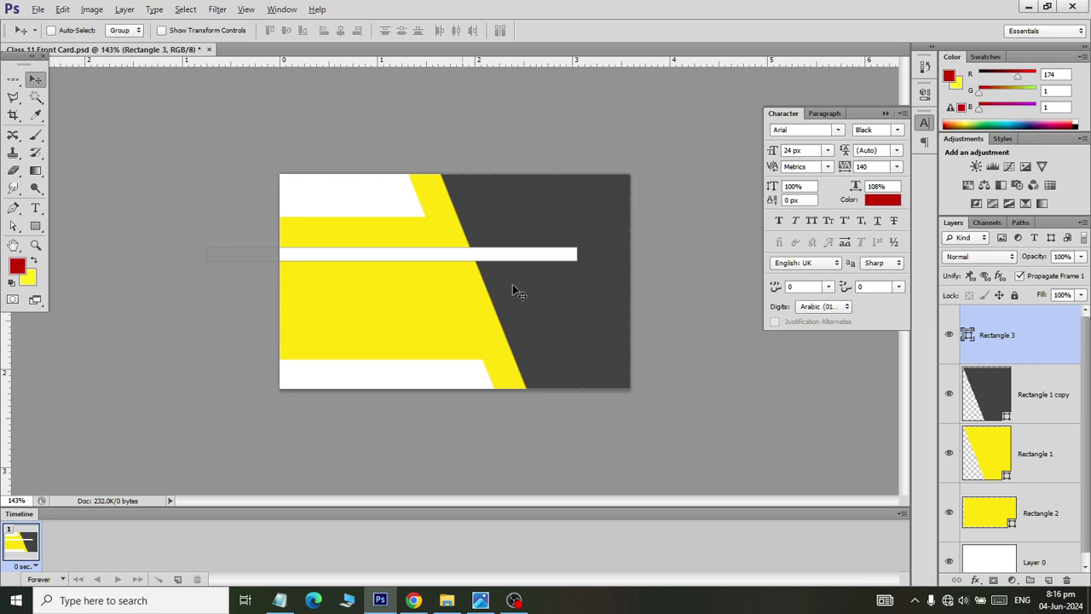
Duplicate the white bar twice and place the copies below it at roughly equal spacing across the yellow block.
key(ctrl+j)
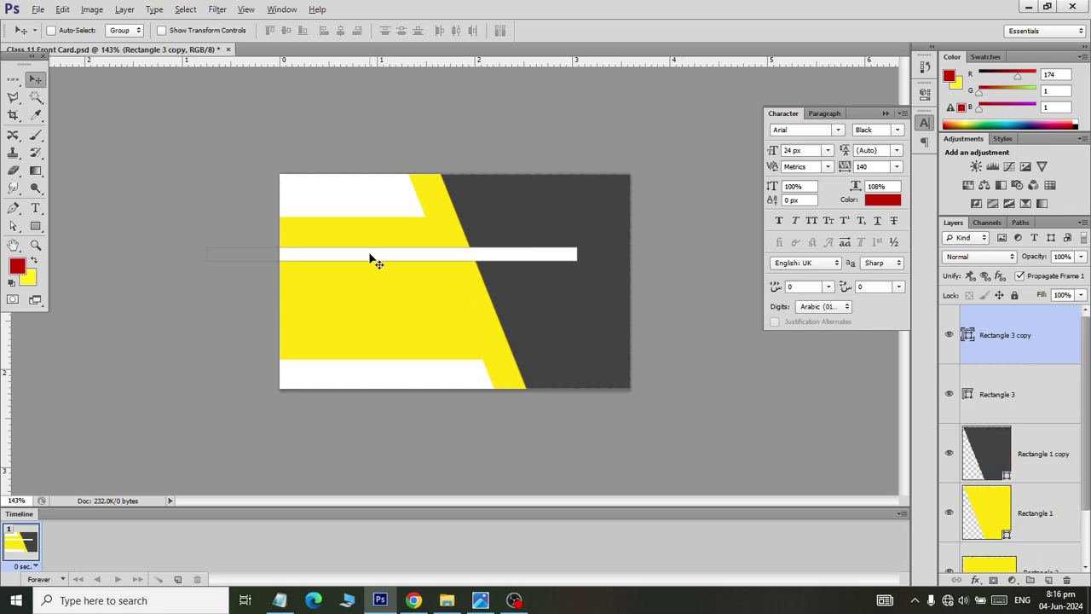
drag(370, 258, 378, 323)
key(alt+Tab)
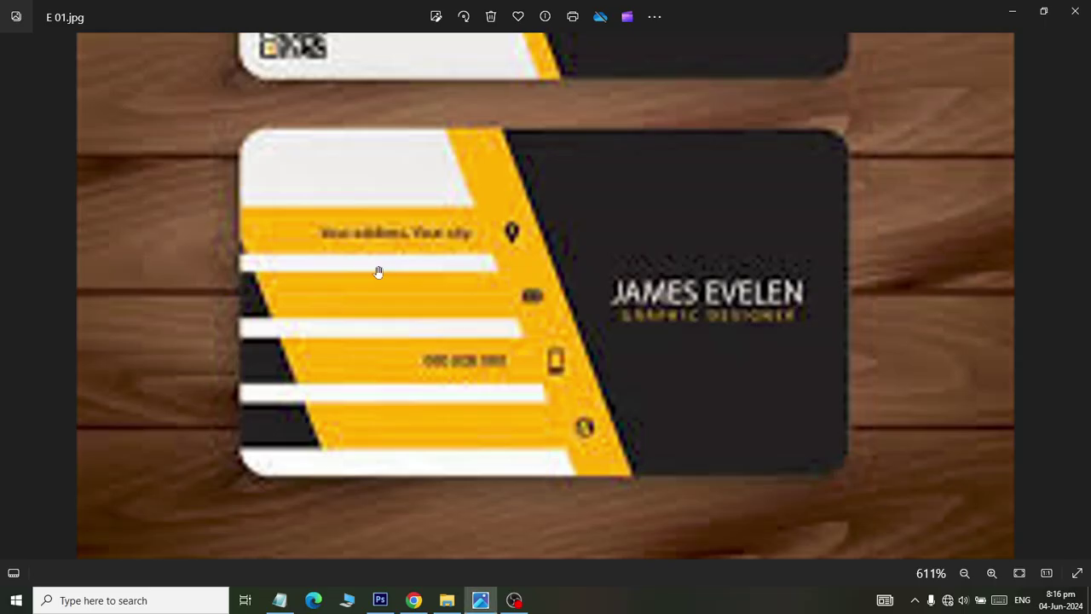
key(alt+Tab)
key(ctrl+z)
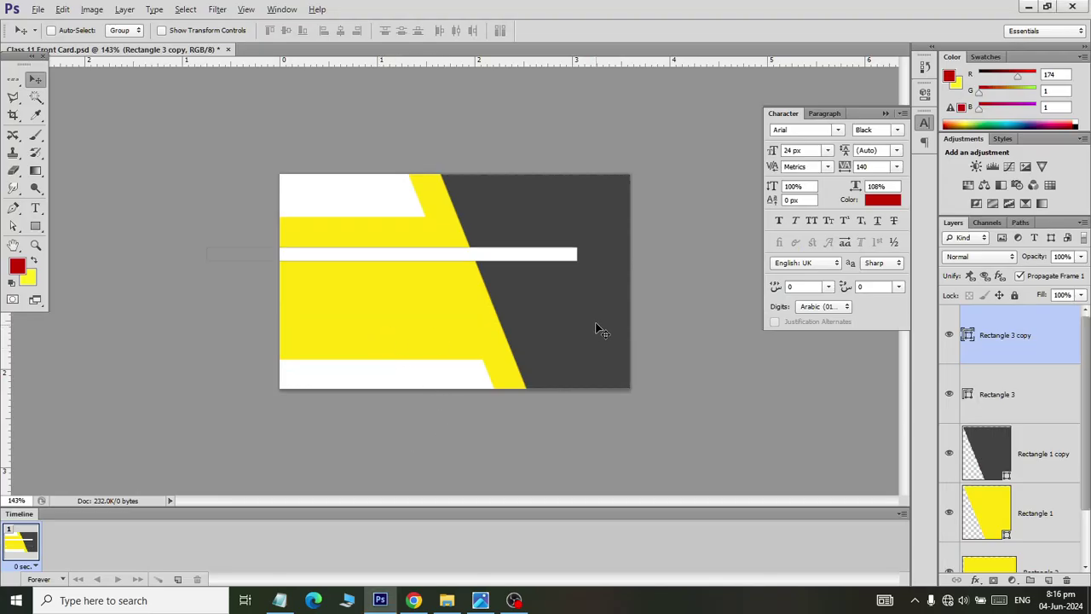
drag(384, 263, 389, 345)
click(972, 456)
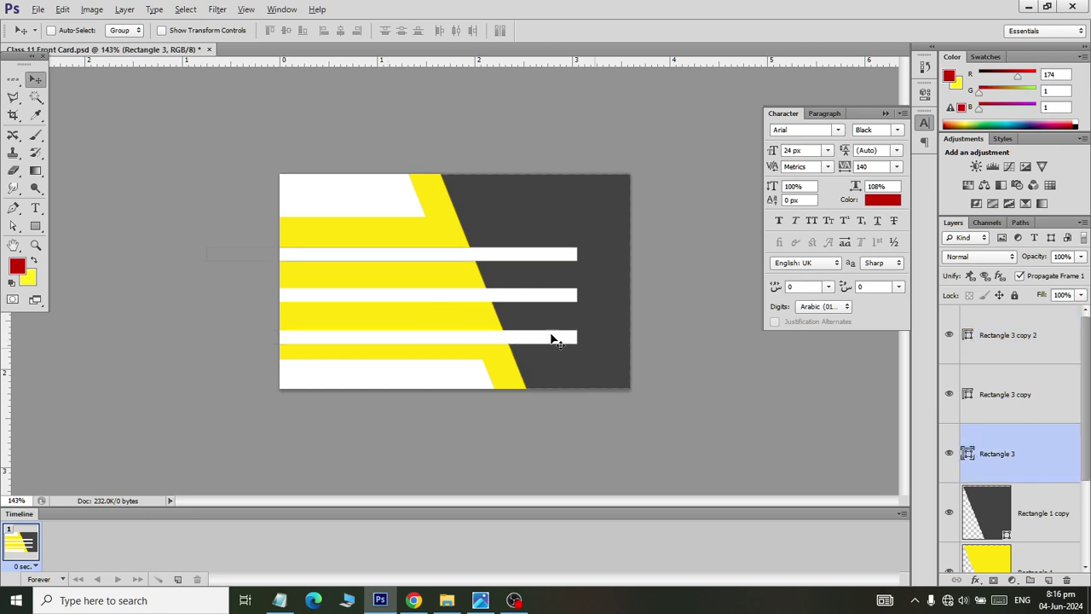
Compare the bars with the reference card and stretch Rectangle 2 downward and upward to about 116% height.
key(alt+Tab)
key(alt+Tab)
key(alt+Tab)
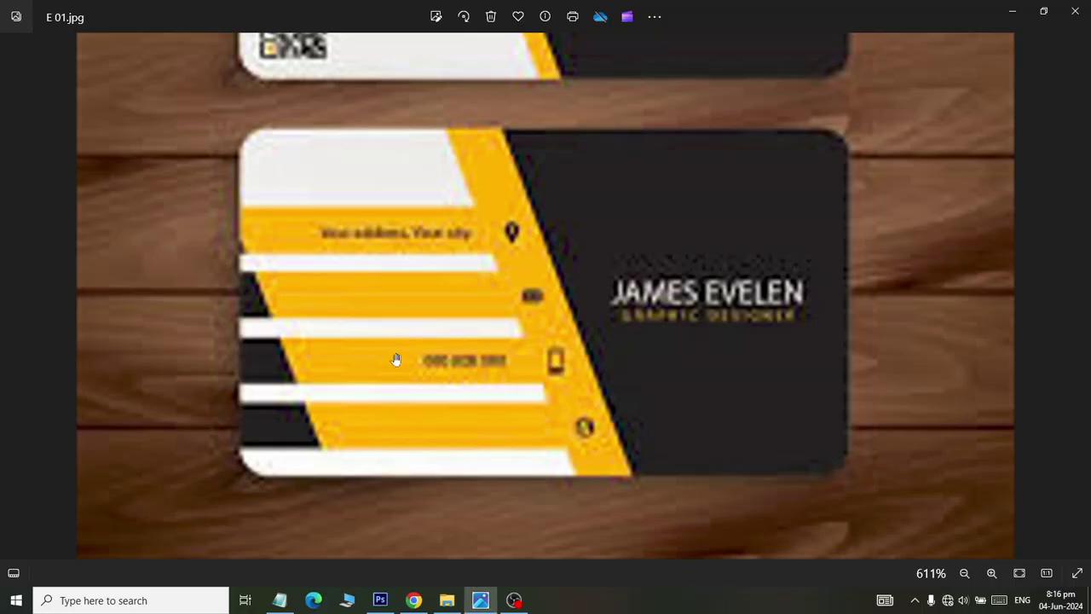
key(alt+Tab)
key(alt+Tab)
key(alt+Tab)
scroll(1022, 554, down, 3)
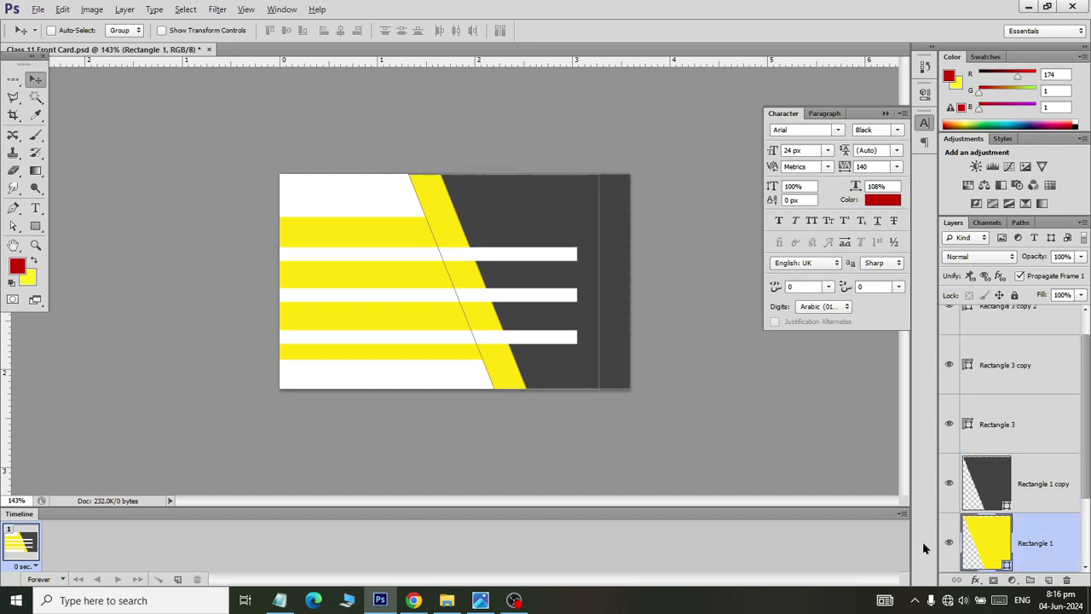
click(1012, 512)
key(ctrl+t)
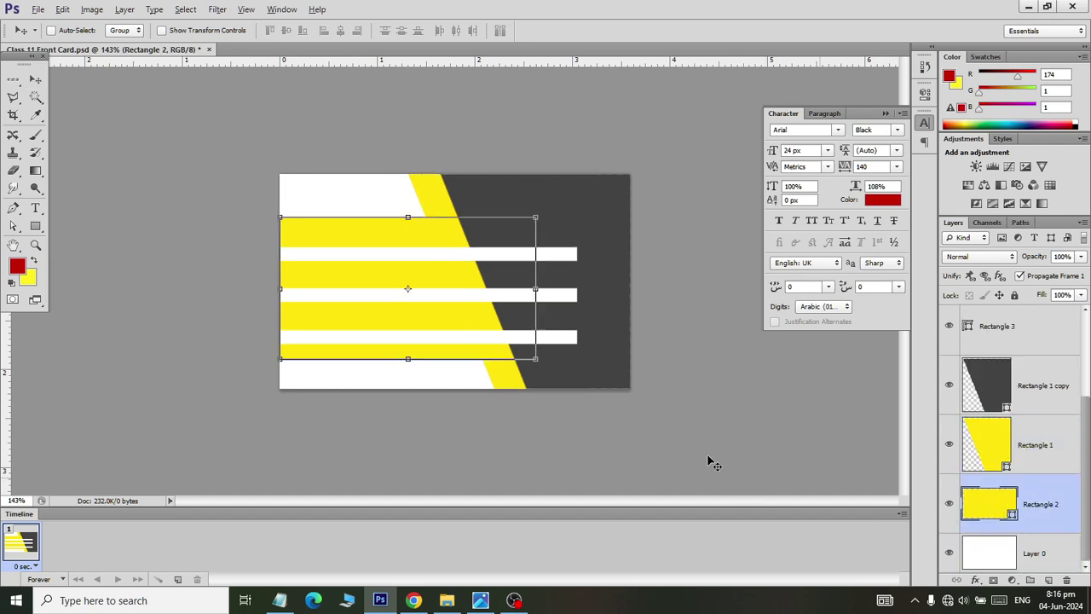
drag(408, 359, 407, 369)
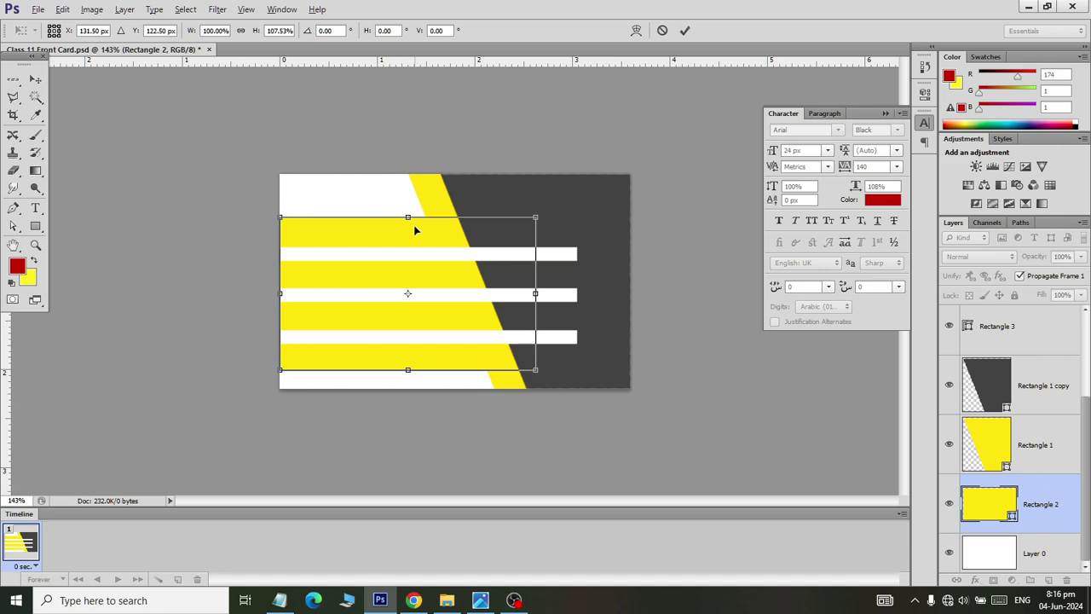
drag(408, 210, 408, 205)
click(35, 79)
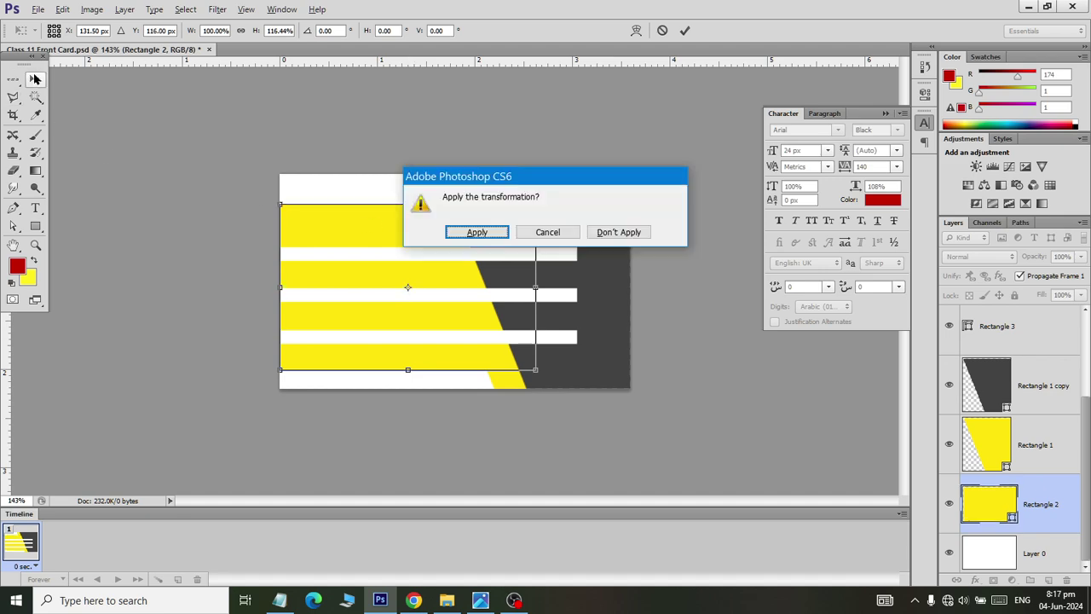
click(477, 231)
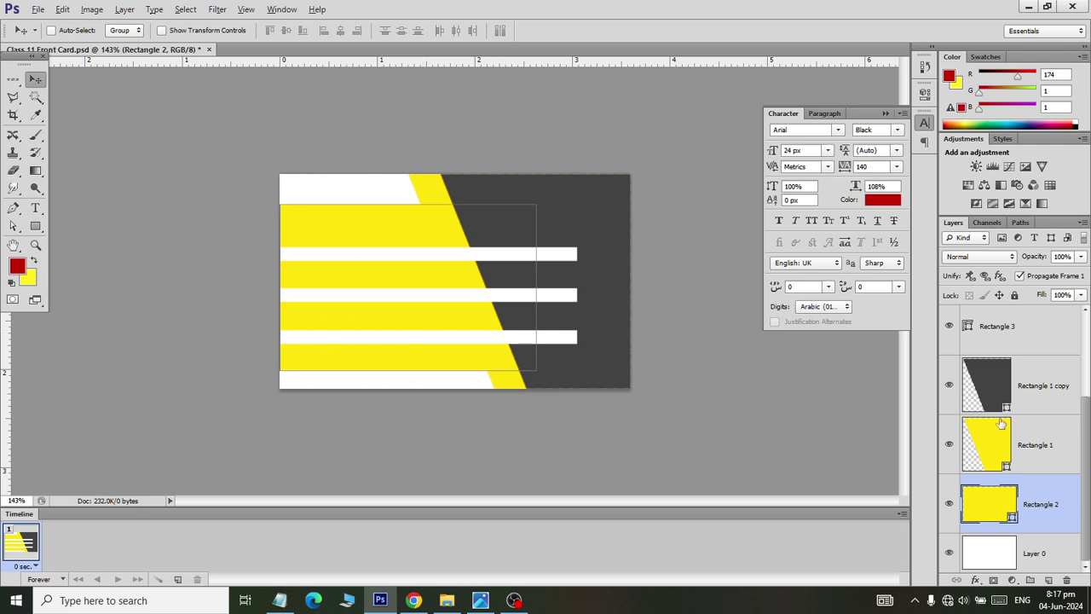
Select the three white bar layers and distribute them evenly by their vertical centers.
scroll(1043, 357, up, 3)
click(1040, 354)
shift+click(1033, 448)
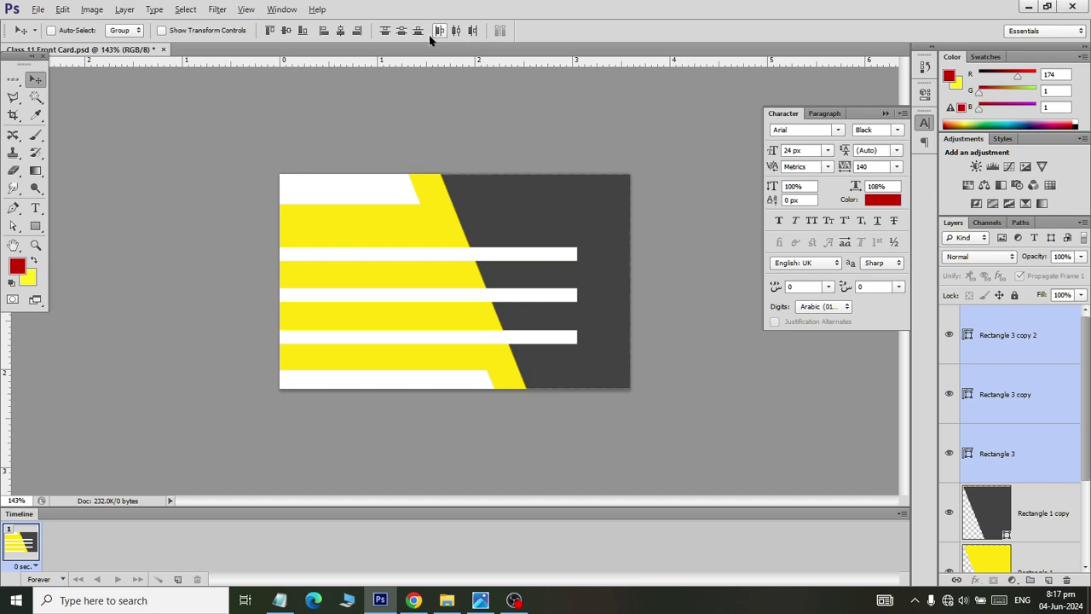
click(401, 31)
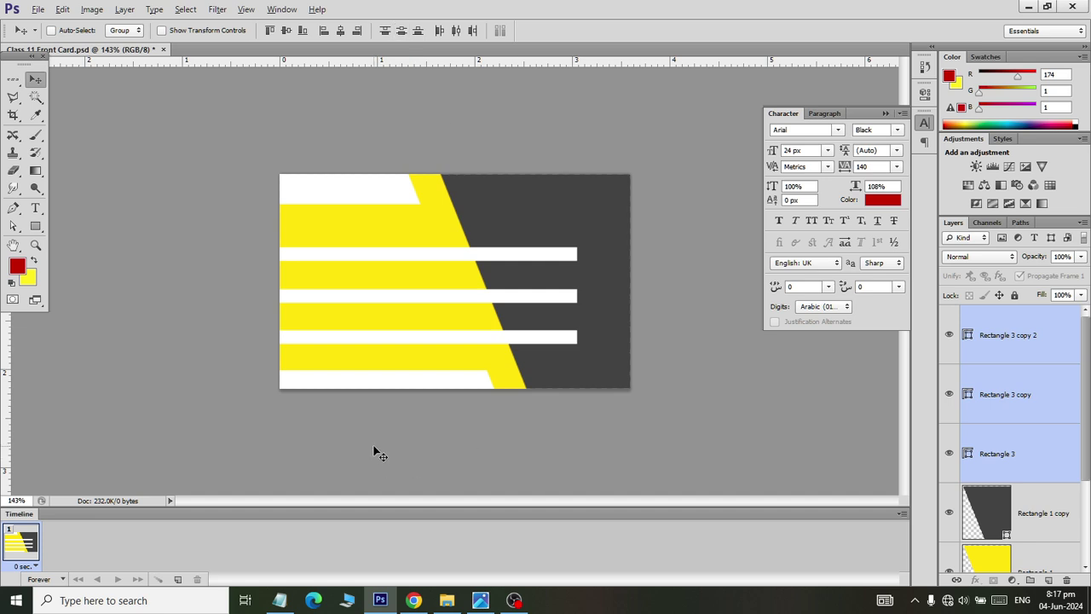
Nudge the three white bars upward by a few pixels to balance them within the yellow block.
key(Up)
key(Up)
key(Up)
key(Up)
key(Up)
key(Up)
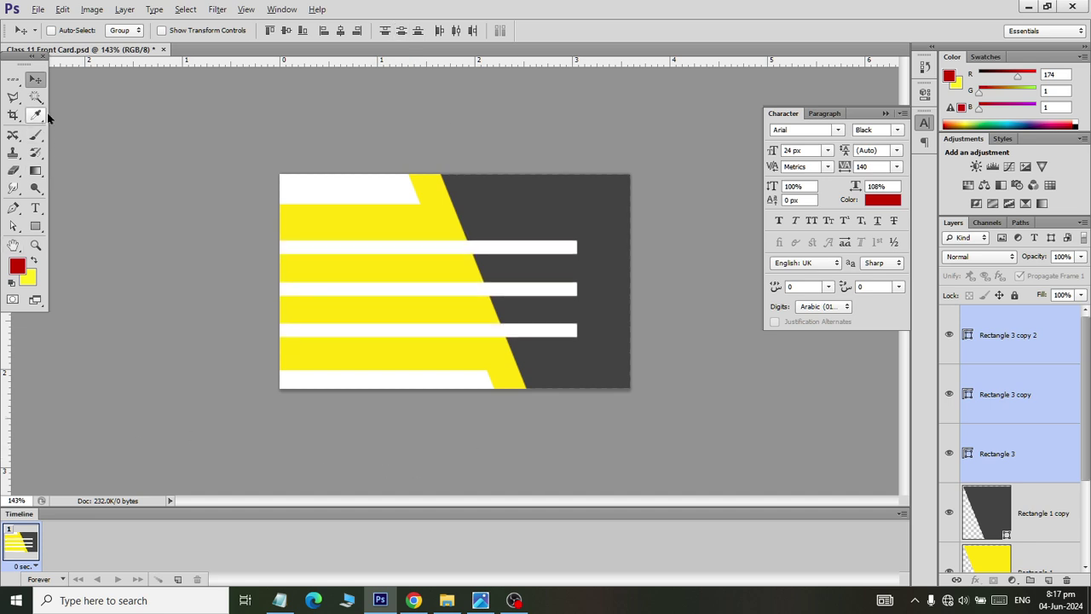
Save the document, and try moving the Rectangle 2 and Rectangle 1 layers to the top of the layer stack.
key(ctrl+s)
click(1009, 570)
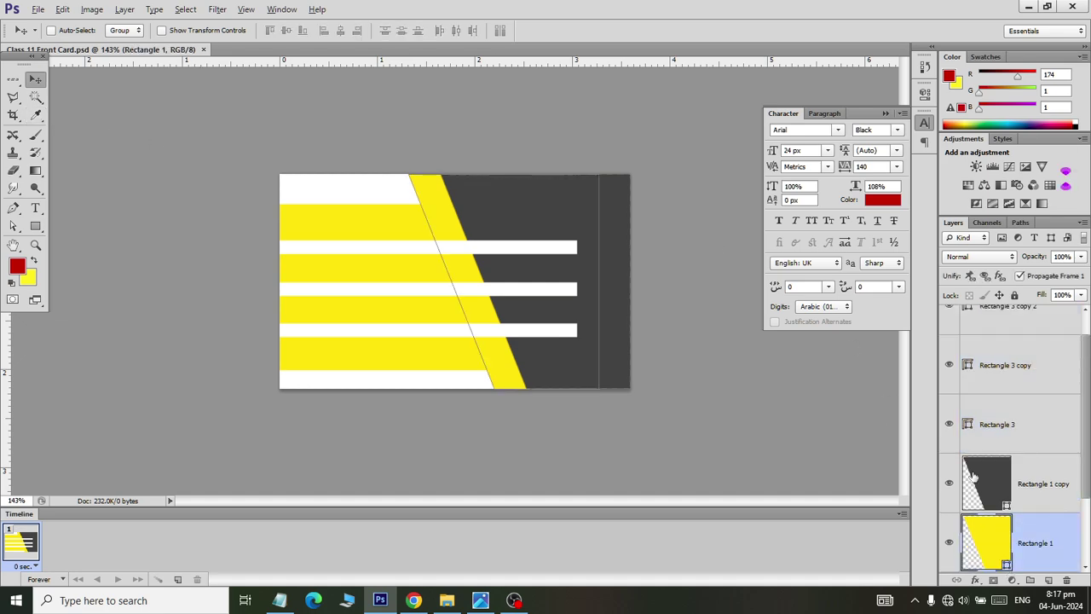
scroll(1017, 484, down, 3)
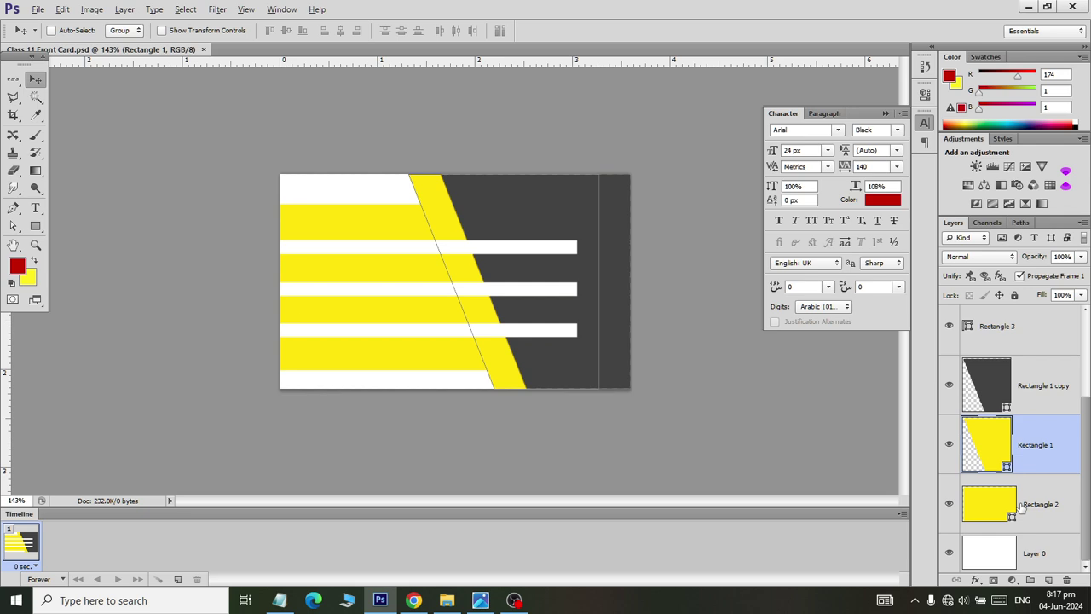
click(1012, 507)
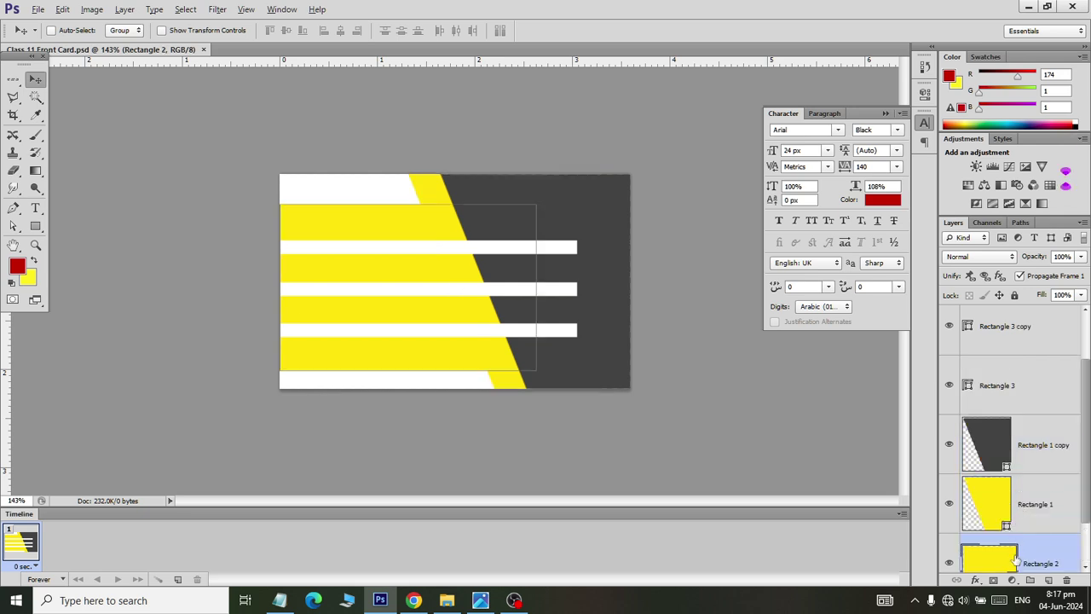
drag(1016, 559, 1016, 333)
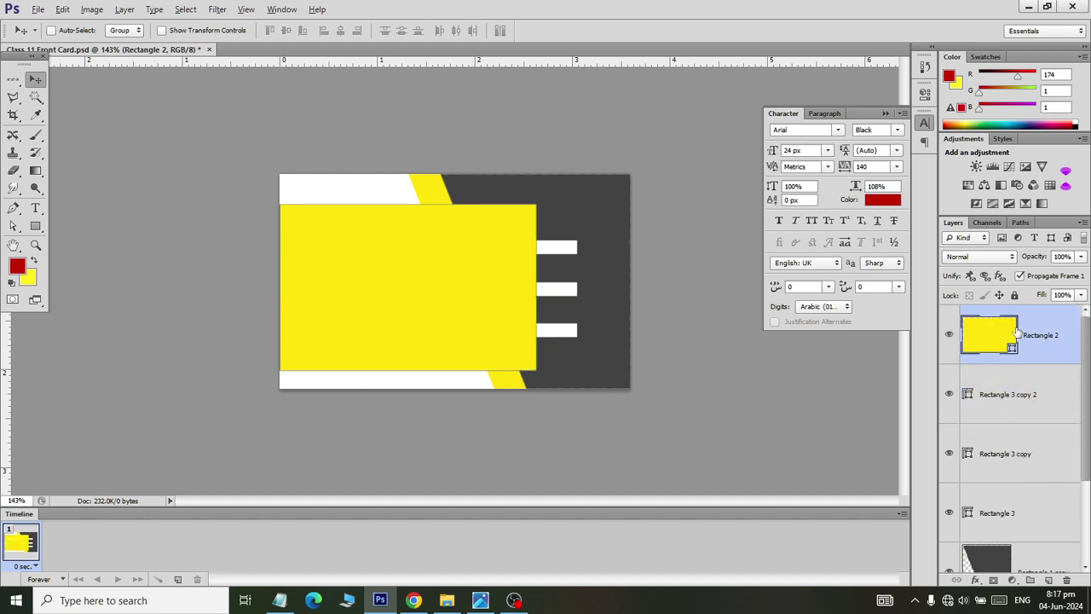
scroll(1015, 482, down, 2)
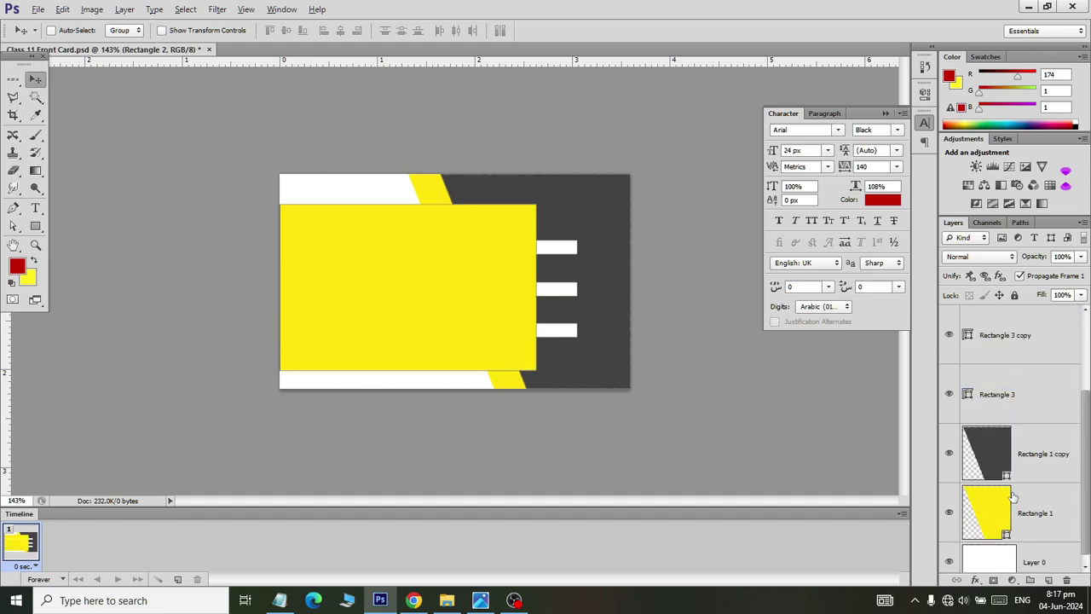
drag(1013, 513, 1015, 303)
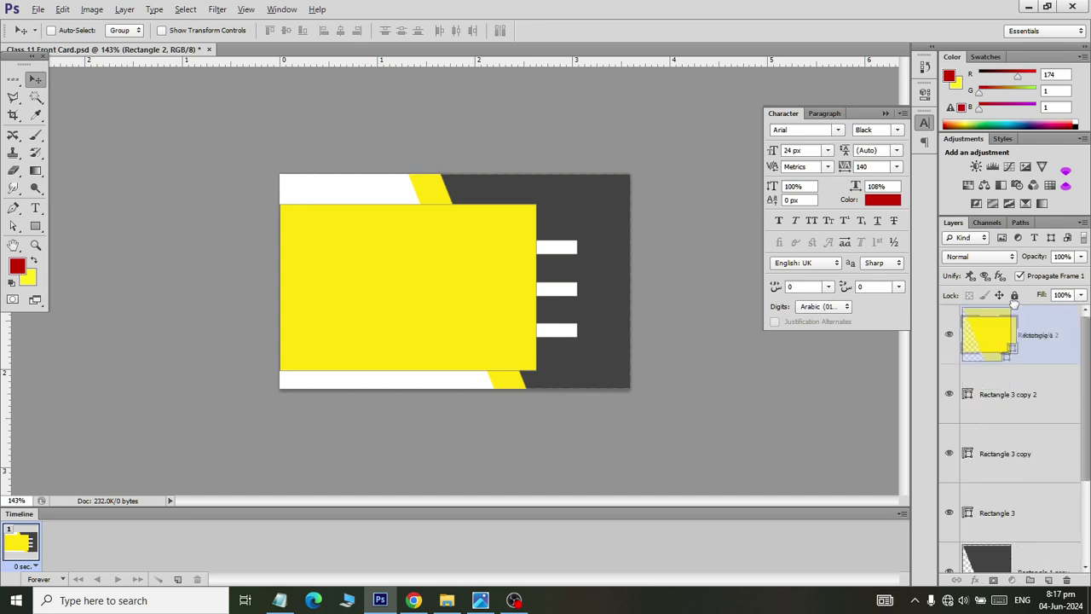
drag(1012, 341, 1017, 318)
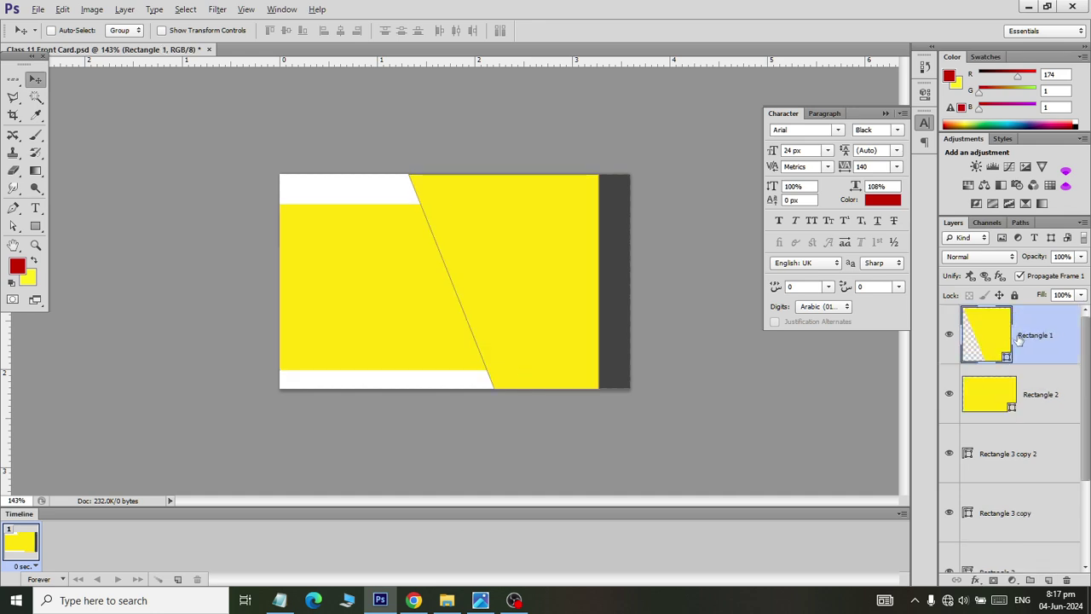
Move the Rectangle 1 and Rectangle 2 layers back below the three white bar layers, with Rectangle 2 above Rectangle 1.
drag(1016, 331, 1023, 522)
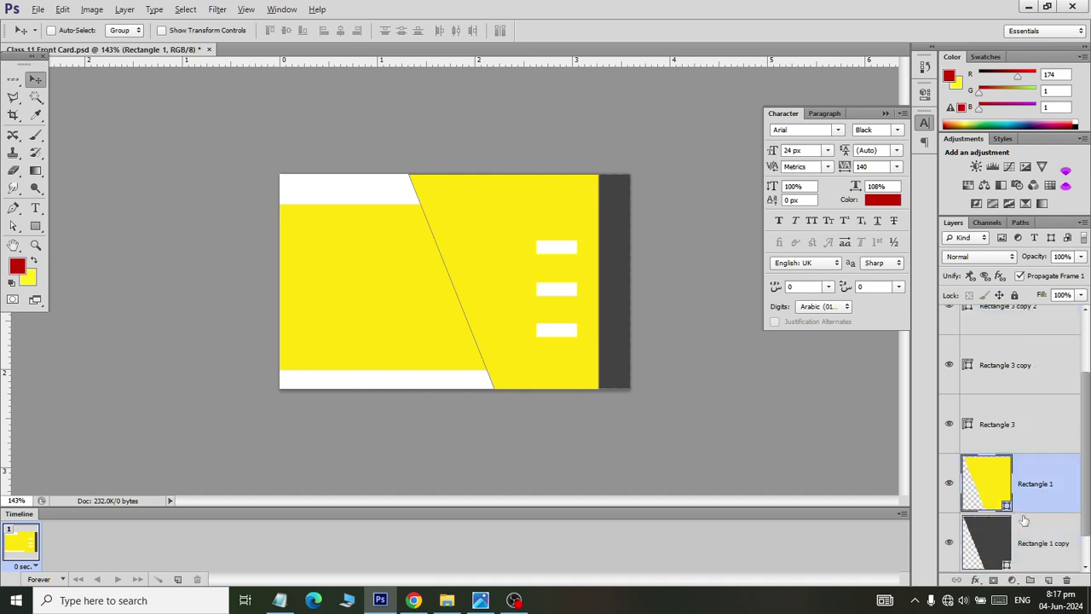
scroll(1027, 498, down, 2)
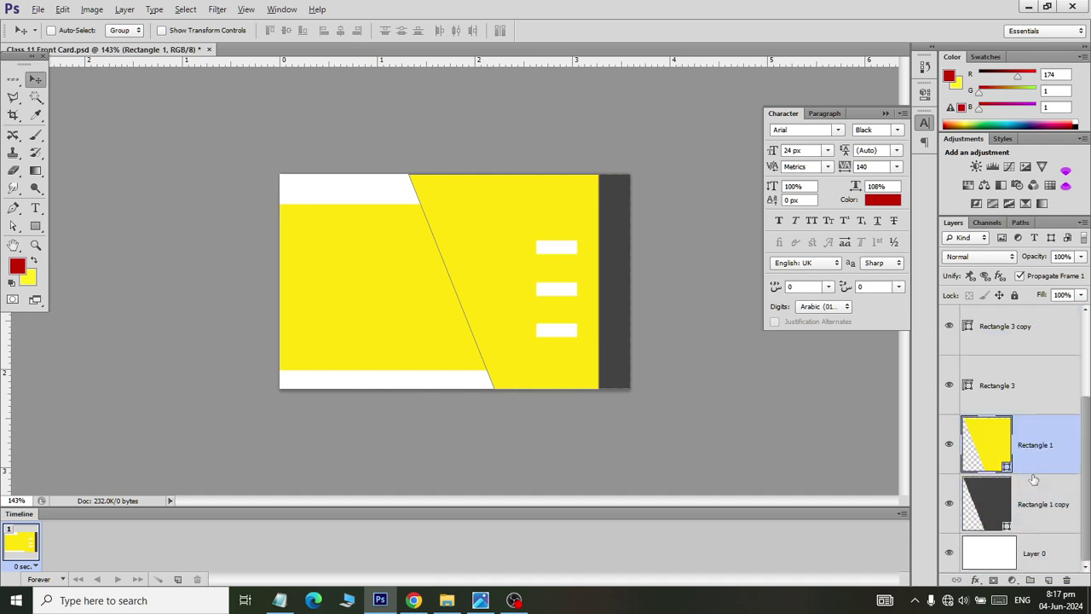
scroll(1033, 480, up, 5)
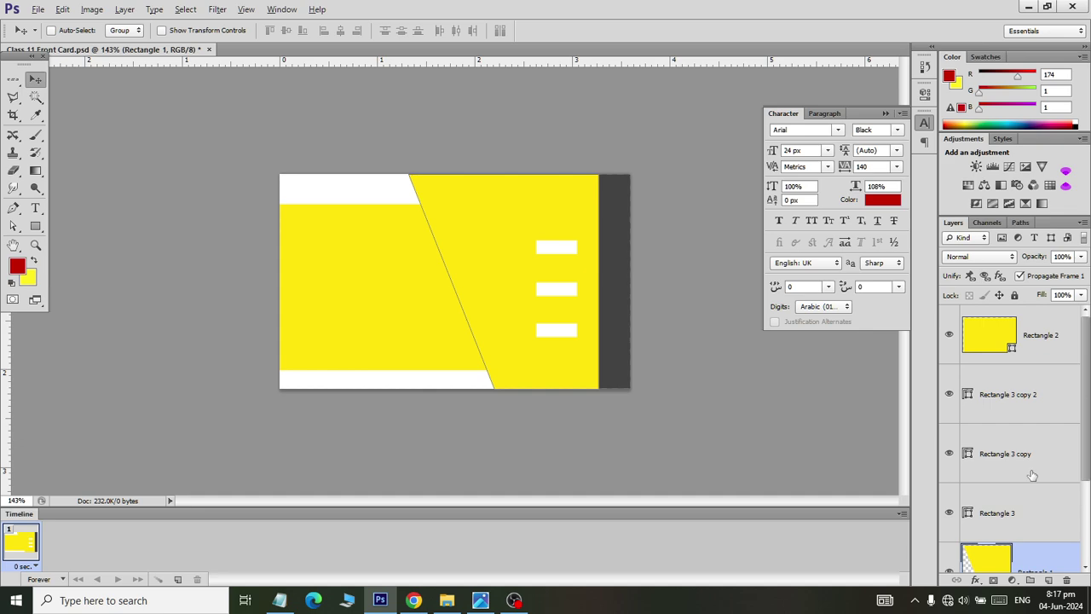
drag(1013, 324, 1027, 517)
scroll(1019, 495, down, 3)
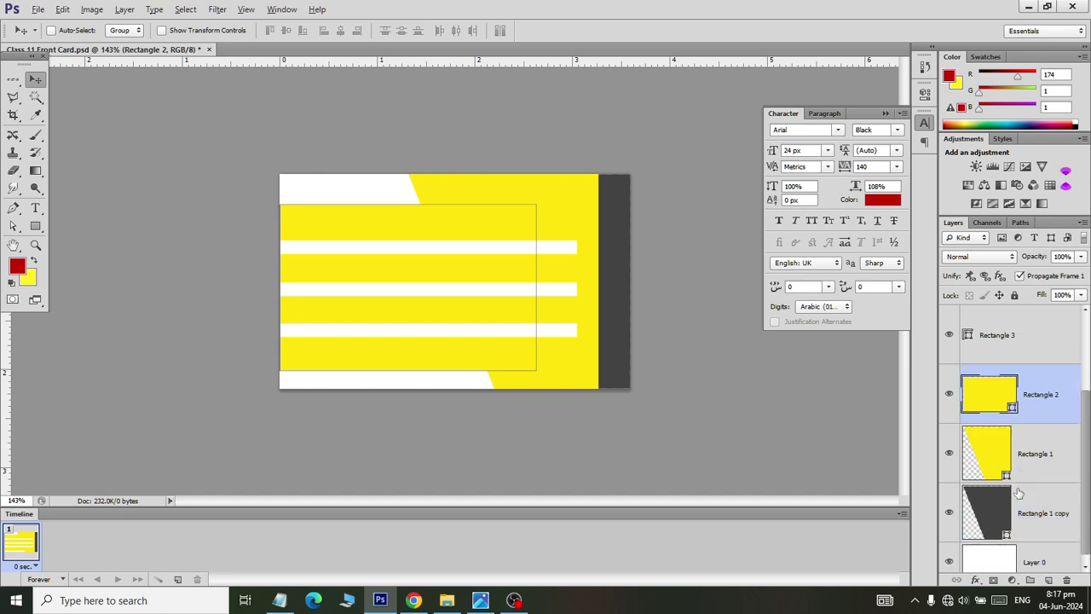
Move the dark Rectangle 1 copy layer above the white bars to the top of the layer stack.
drag(1018, 567, 1023, 357)
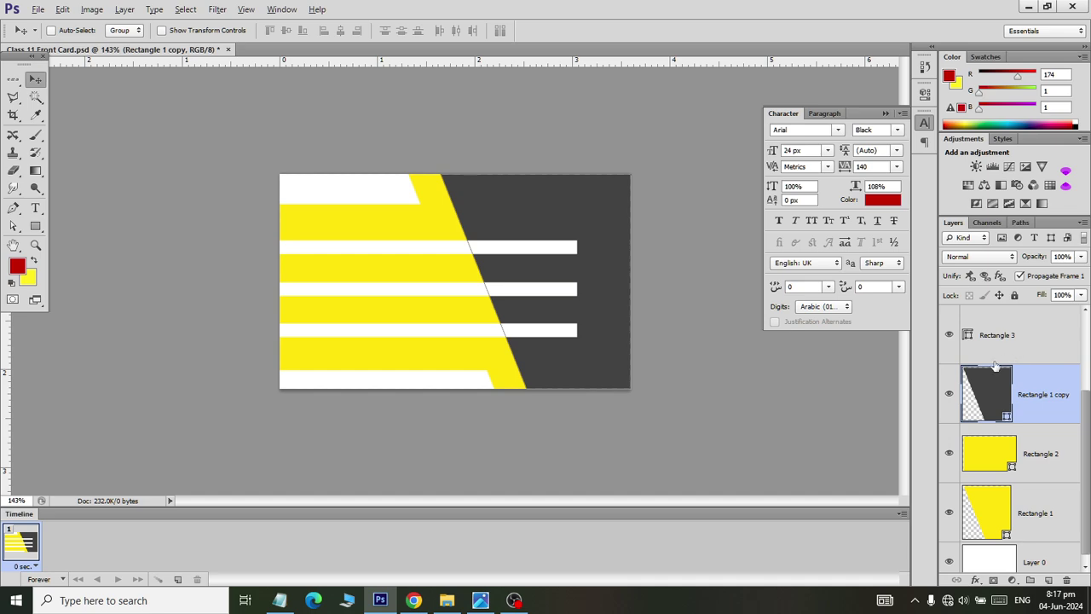
scroll(995, 367, up, 2)
drag(1013, 503, 1047, 324)
scroll(1045, 375, down, 2)
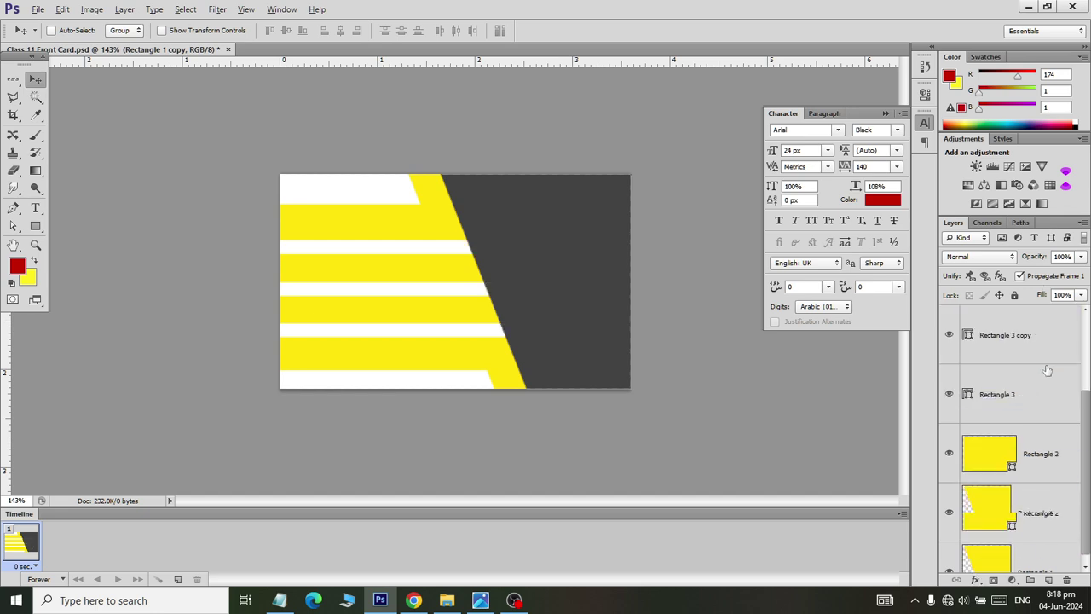
scroll(1033, 499, down, 1)
scroll(1029, 505, up, 1)
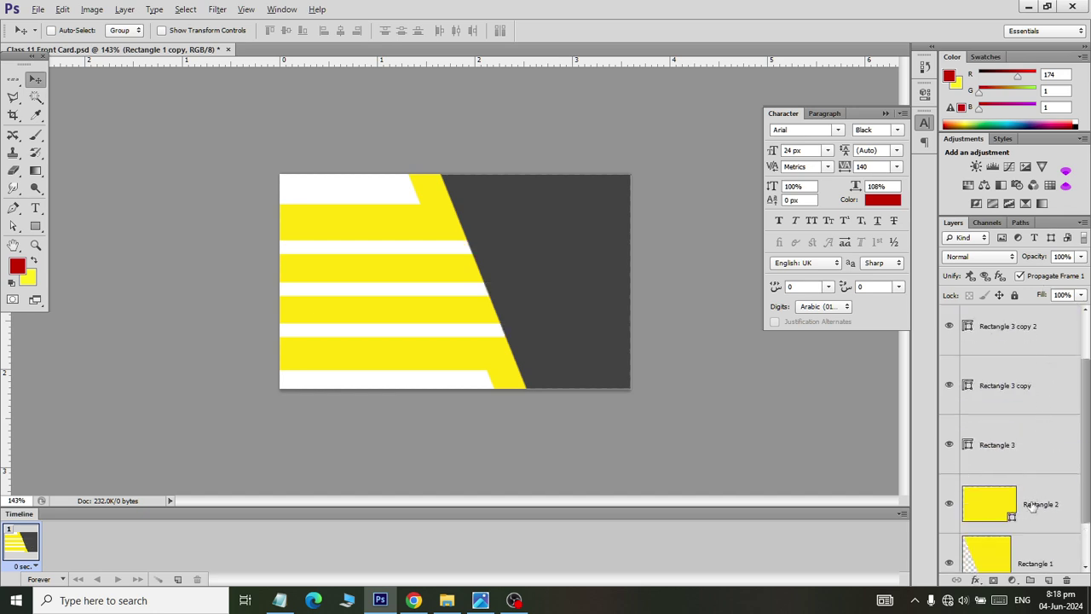
Float and enlarge the layer list, and move Rectangle 1 directly beneath Rectangle 1 copy, above the white bars.
drag(958, 224, 570, 94)
drag(633, 463, 651, 239)
drag(648, 433, 653, 565)
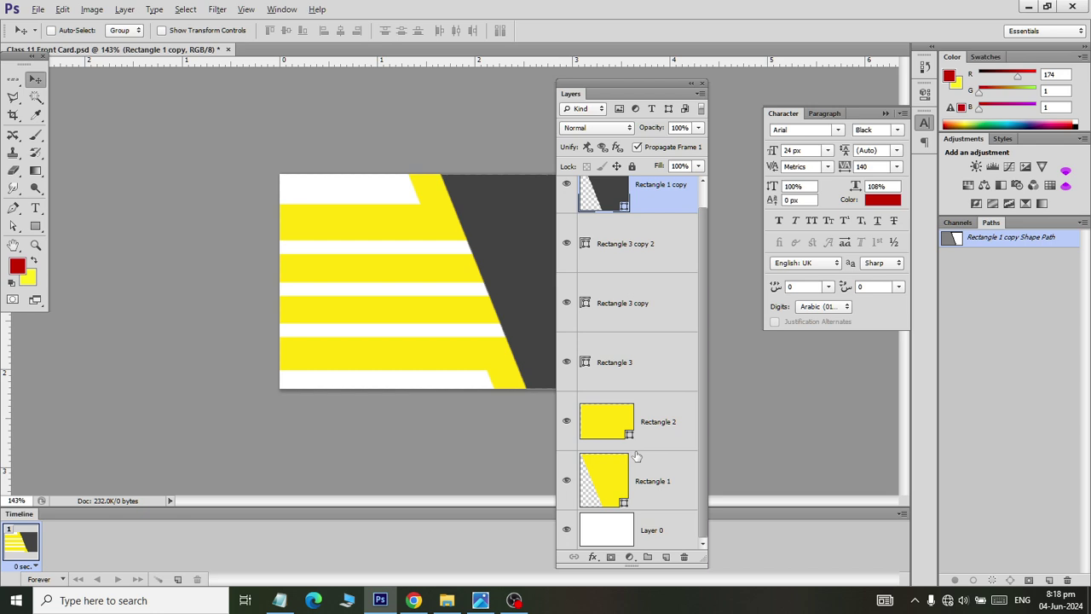
scroll(640, 480, up, 1)
drag(635, 503, 628, 253)
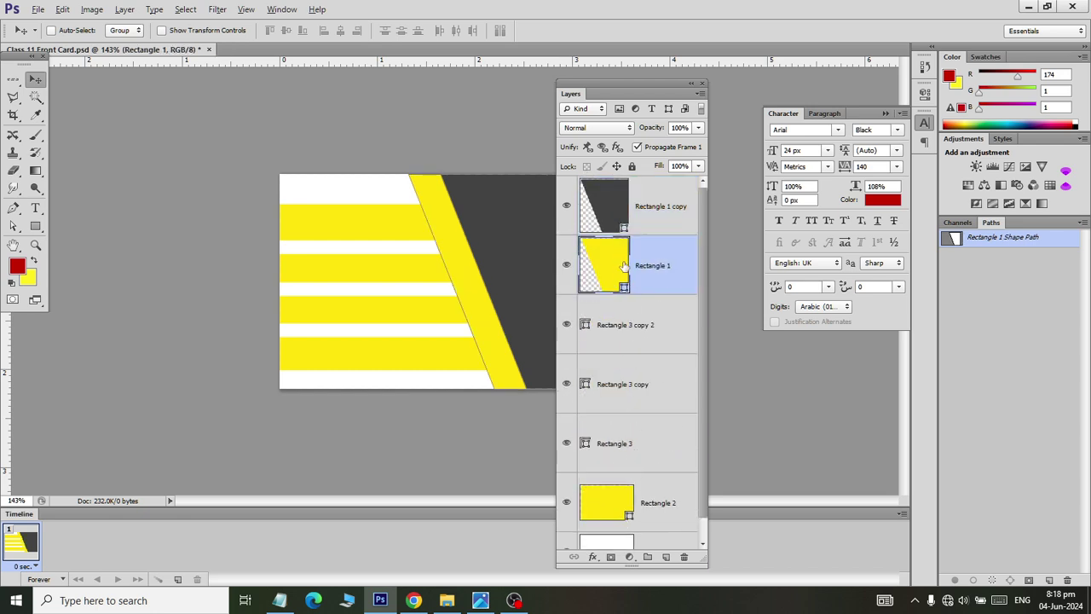
Examine how the shapes overlap by hiding the shape layers and showing them again one by one.
click(611, 221)
click(607, 265)
click(616, 501)
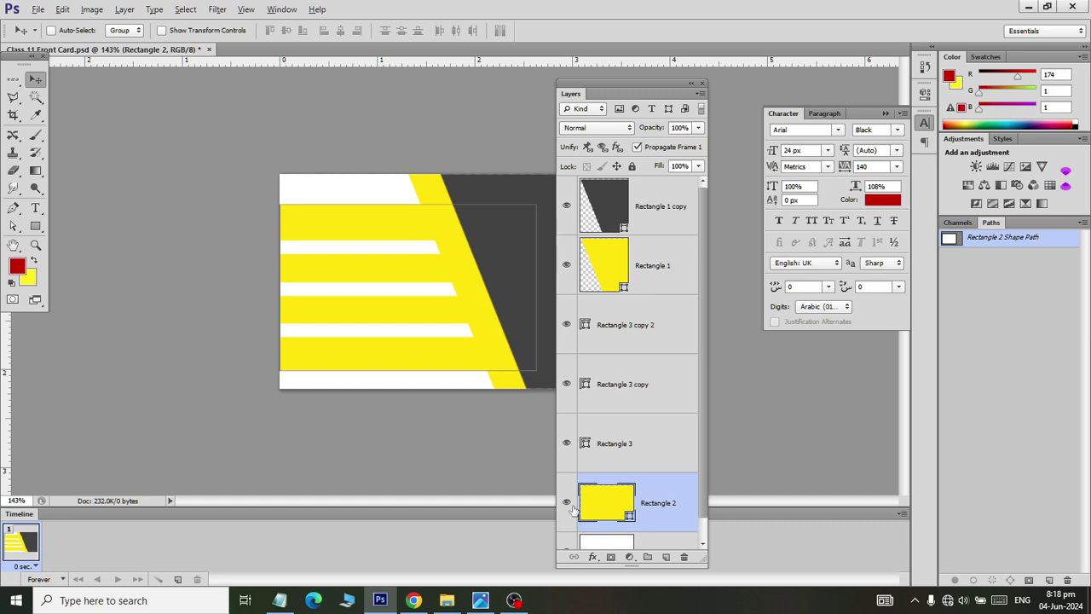
drag(566, 502, 566, 376)
drag(567, 321, 570, 232)
click(566, 205)
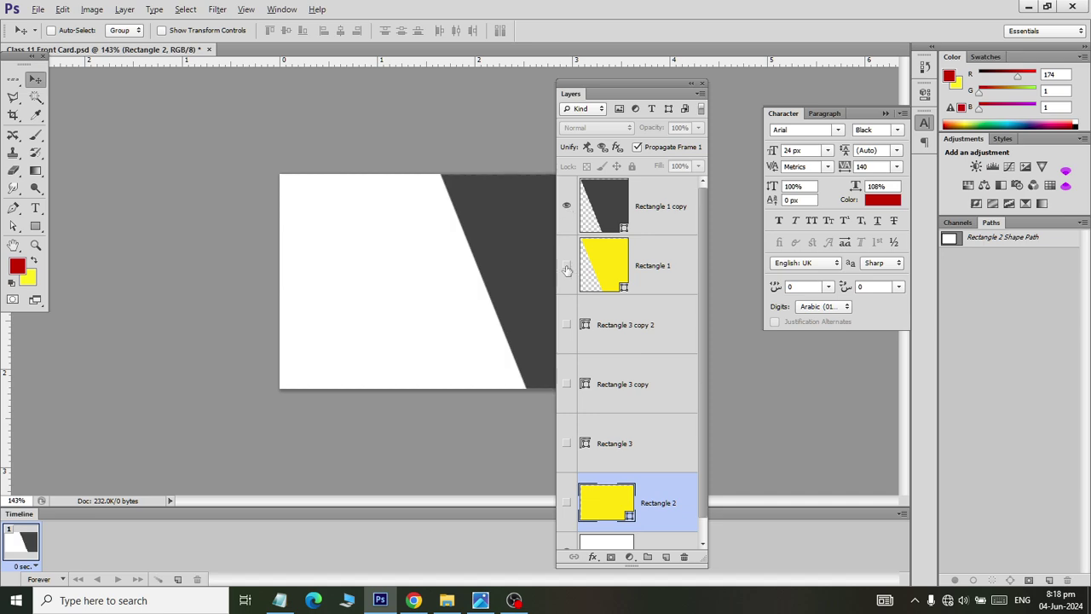
click(567, 266)
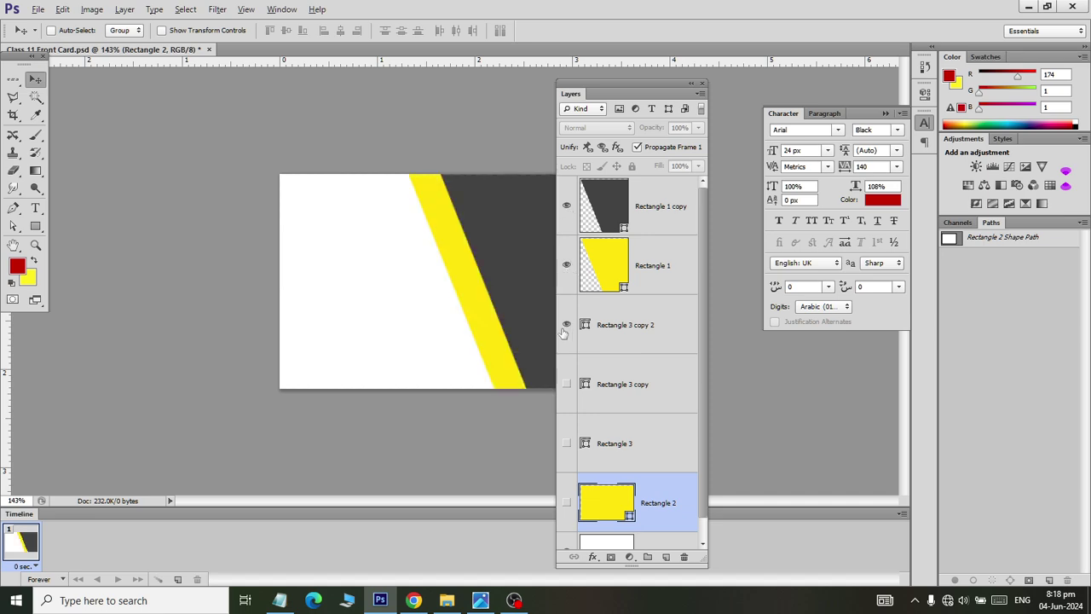
click(567, 383)
click(566, 384)
click(566, 325)
click(566, 503)
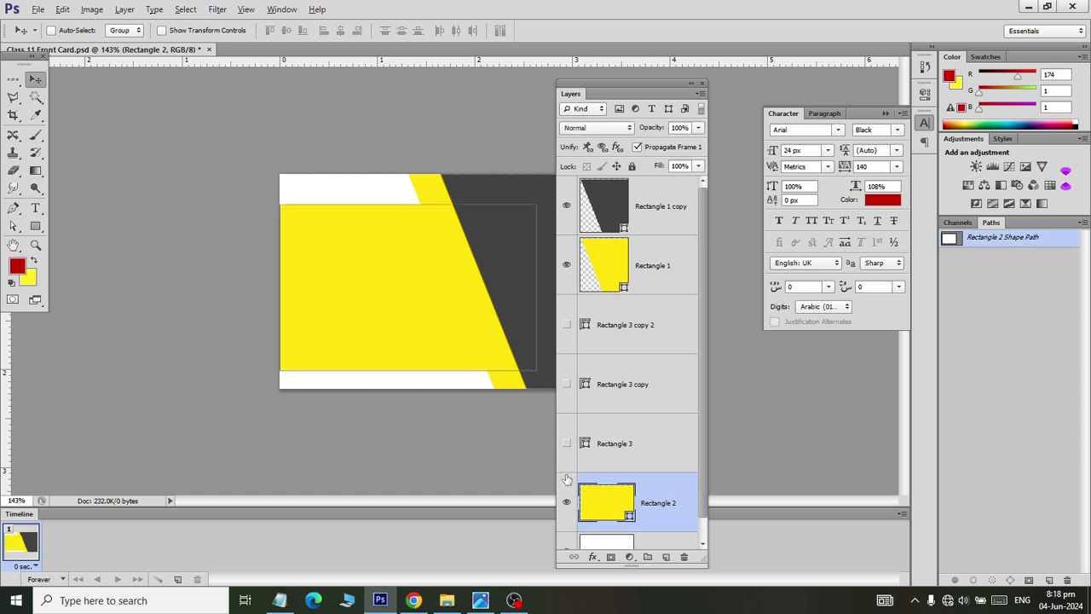
click(566, 444)
click(566, 384)
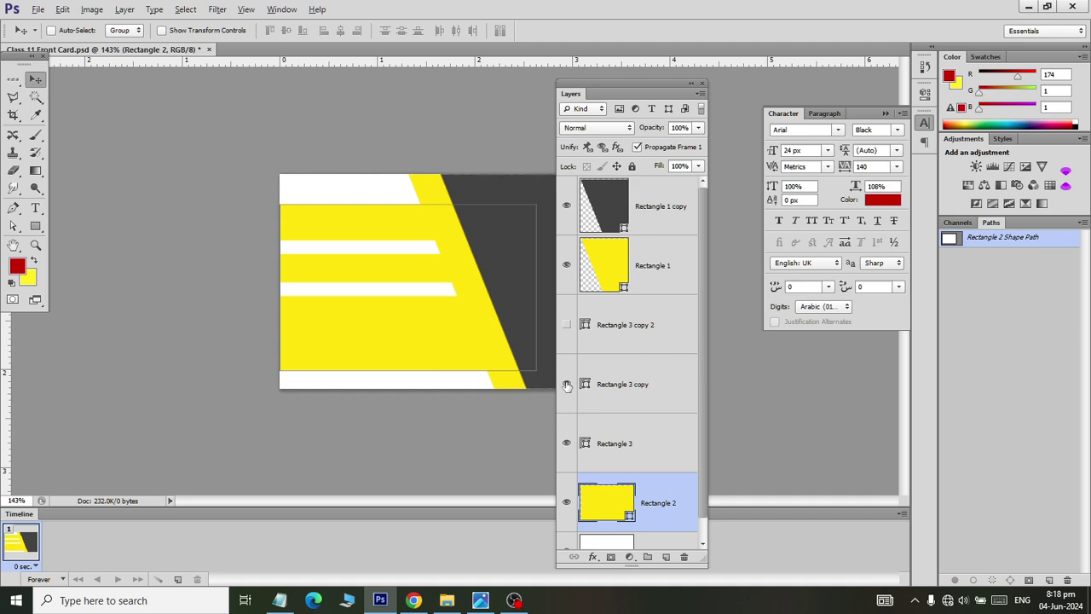
click(566, 325)
click(566, 265)
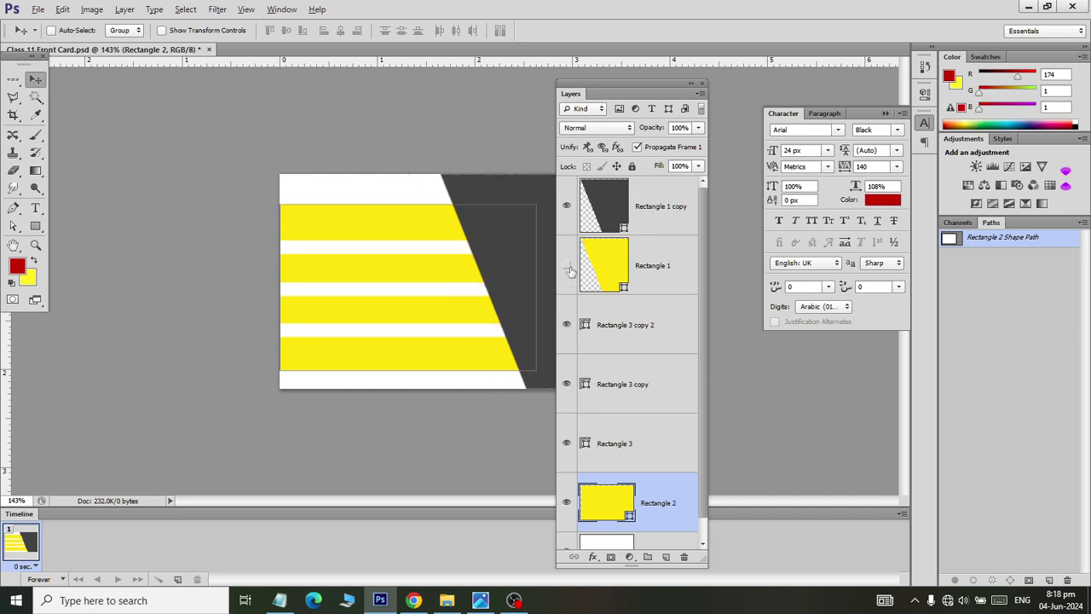
click(566, 265)
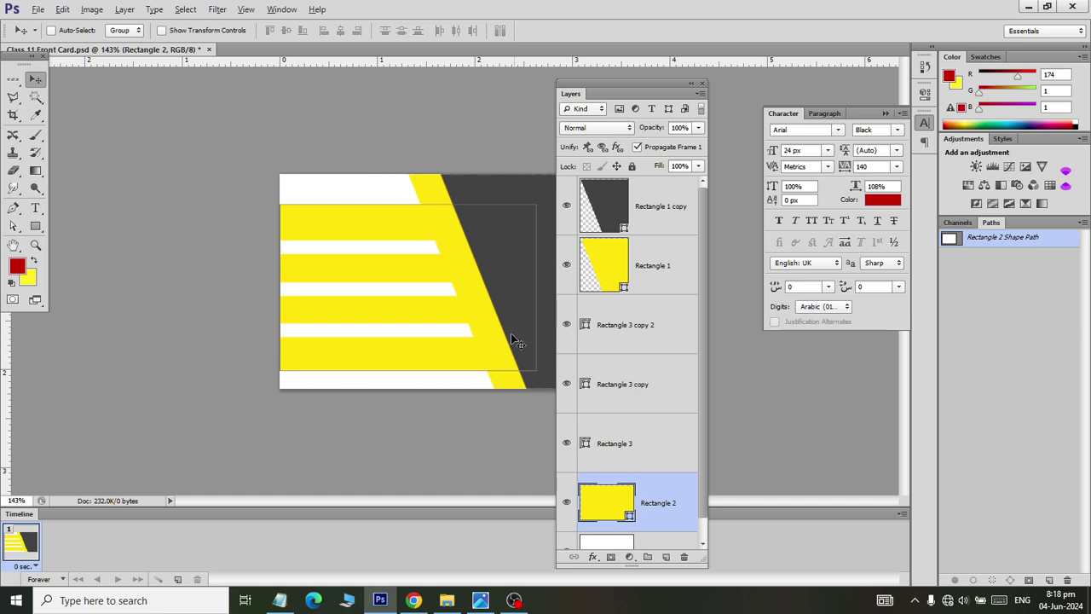
Move the floating layer list off the card, and save the document after checking the design against the reference image.
key(alt+Tab)
key(alt+Tab)
drag(594, 92, 748, 141)
scroll(556, 268, up, 1)
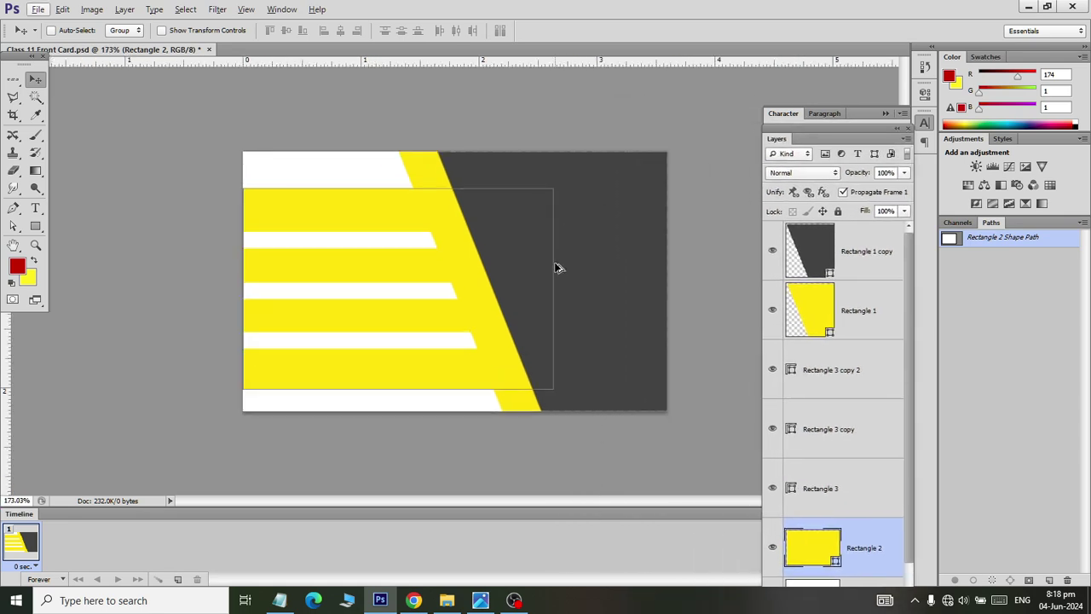
key(alt+Tab)
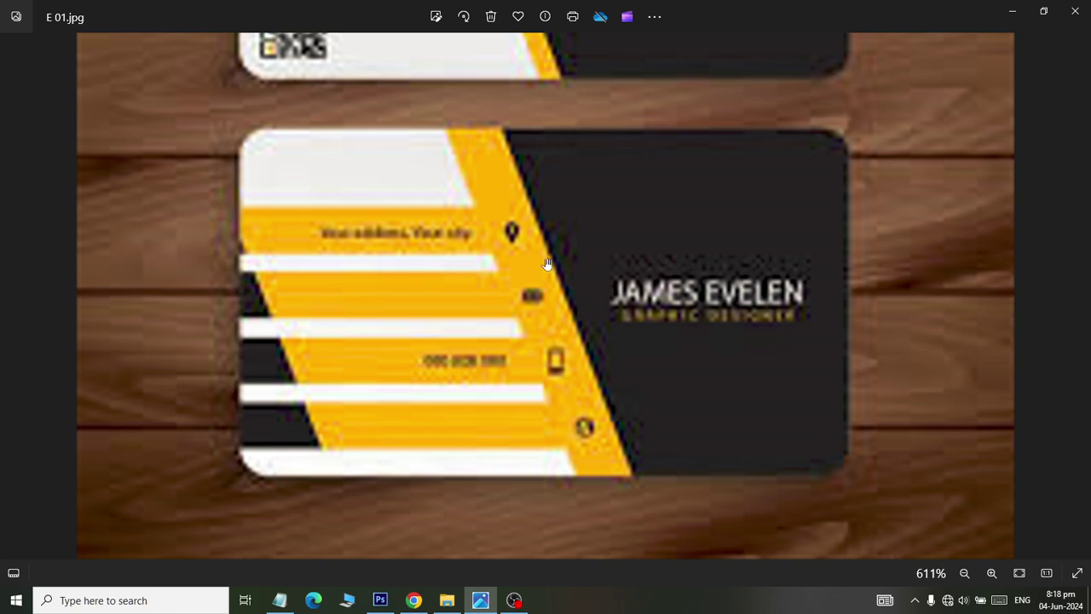
key(alt+Tab)
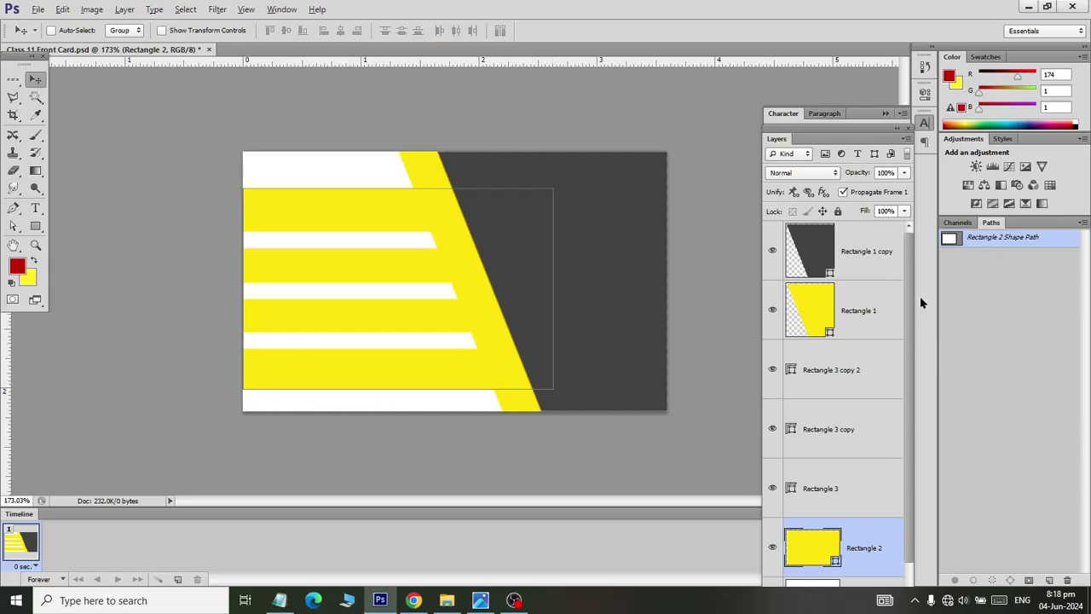
click(865, 264)
key(ctrl+s)
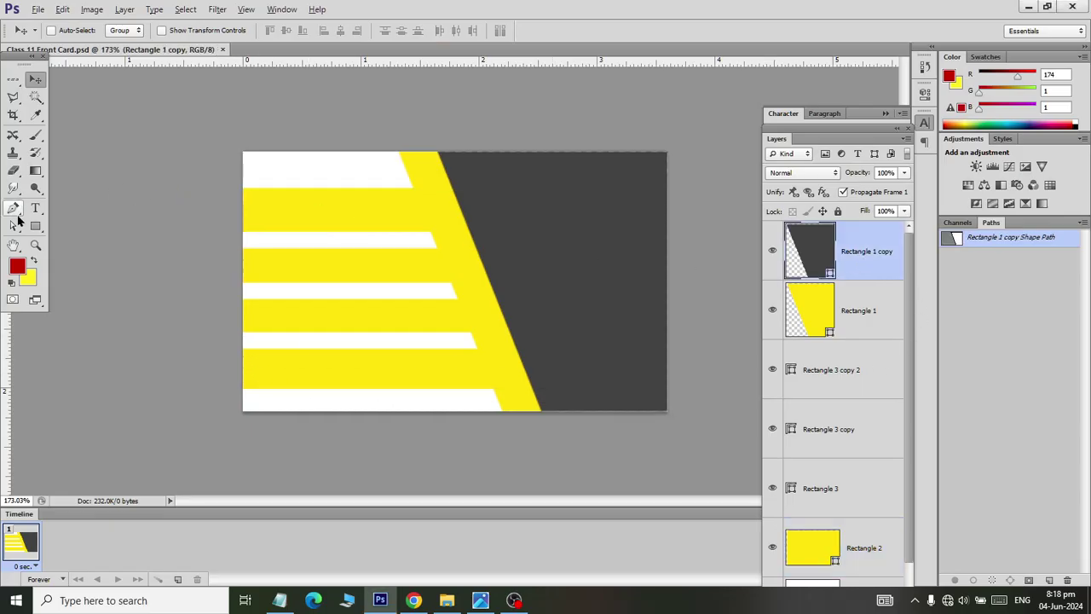
Create a dark three-sided polygon with a width of 200 px and equal height using the Polygon tool.
drag(35, 226, 90, 263)
click(370, 261)
double_click(488, 190)
text(3)
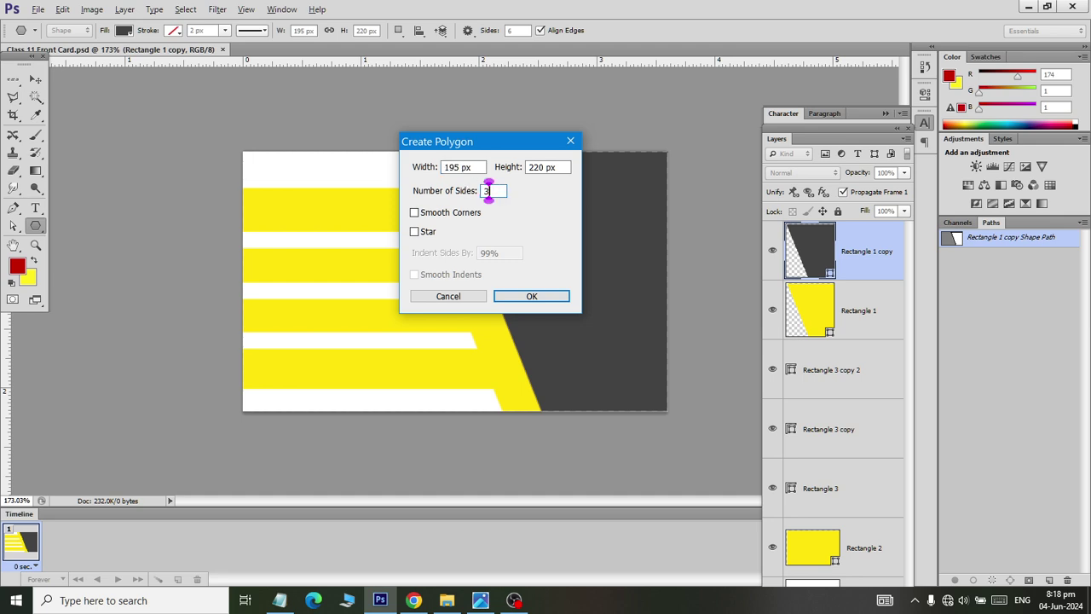
click(401, 151)
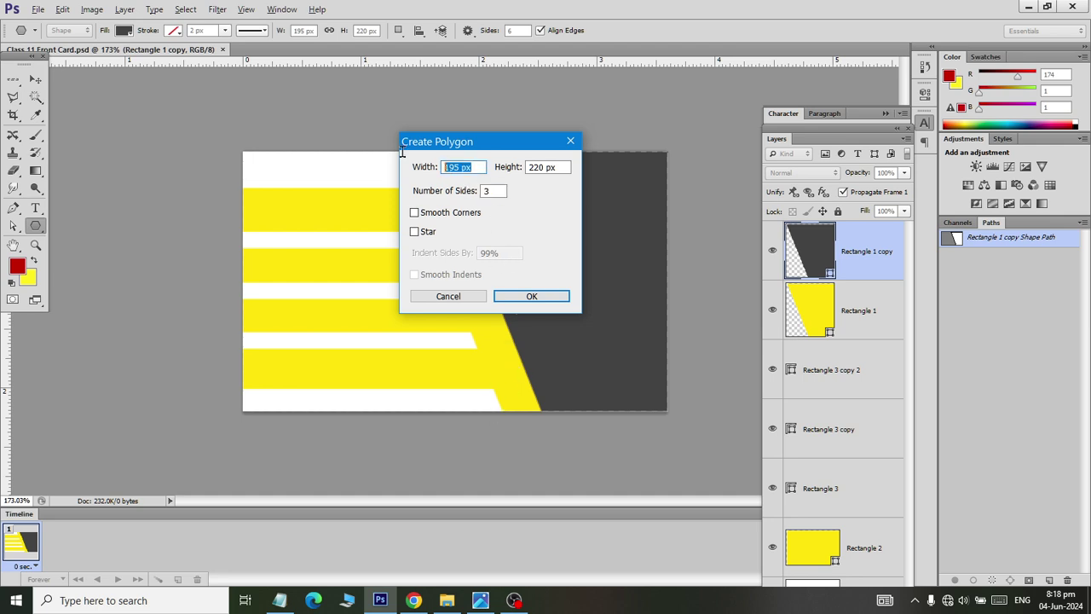
text(200)
key(Tab)
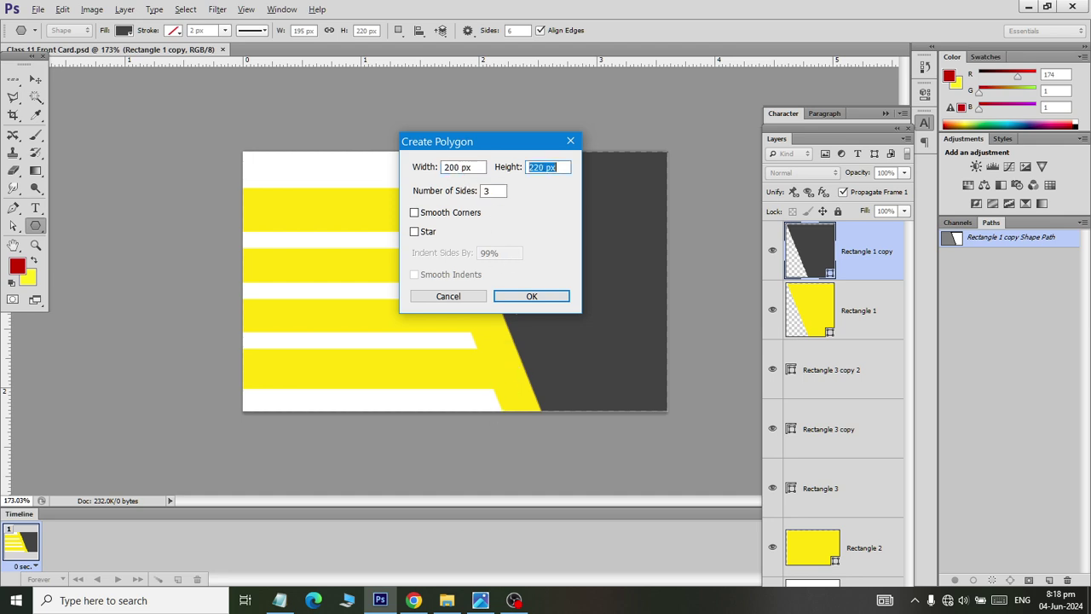
text(000)
key(Return)
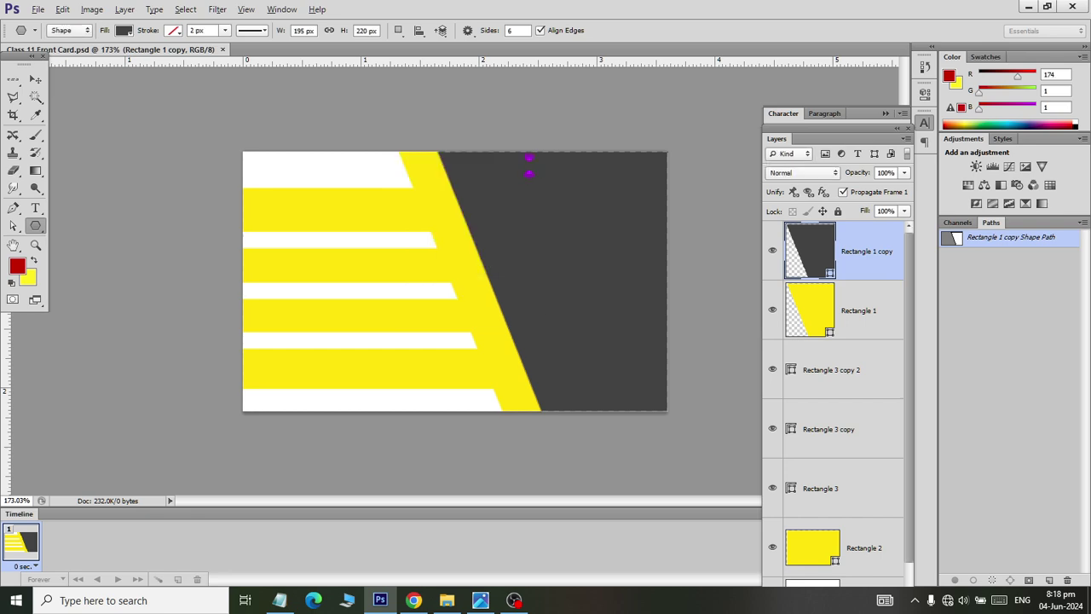
Rotate the dark triangle -90°, scale it to about 86% wide and 77% high, and place it half off the card's left edge.
key(ctrl+t)
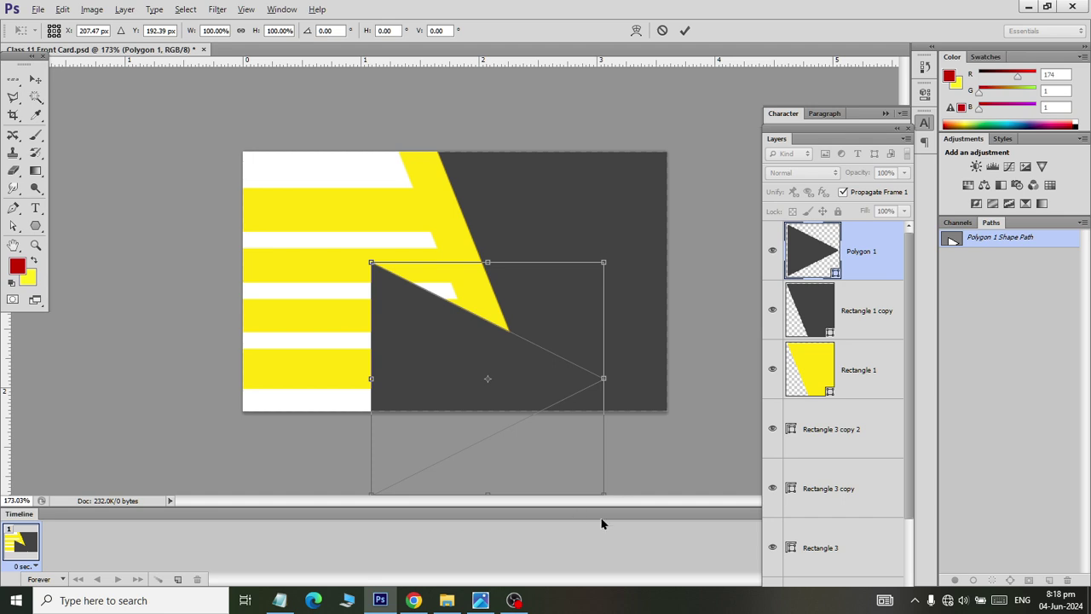
drag(615, 262, 299, 128)
drag(483, 391, 315, 286)
drag(362, 364, 285, 395)
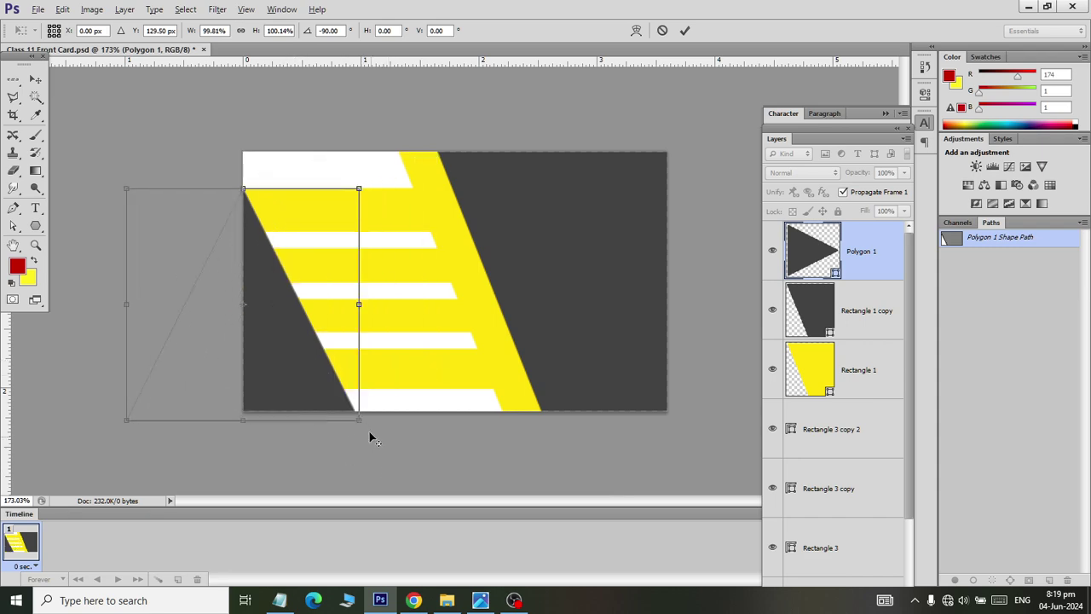
drag(358, 419, 288, 359)
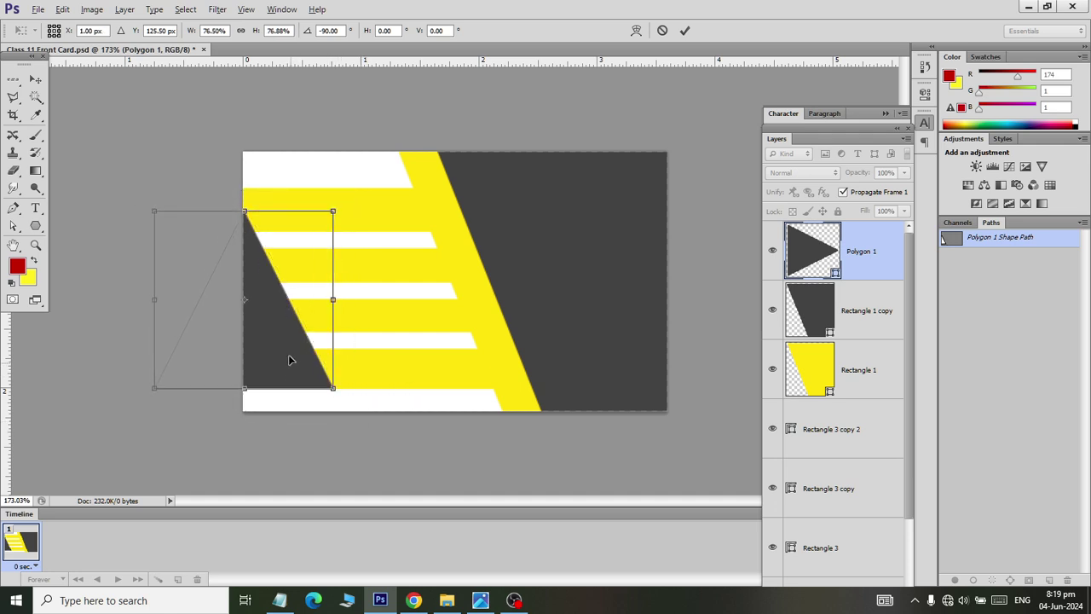
drag(245, 206, 245, 183)
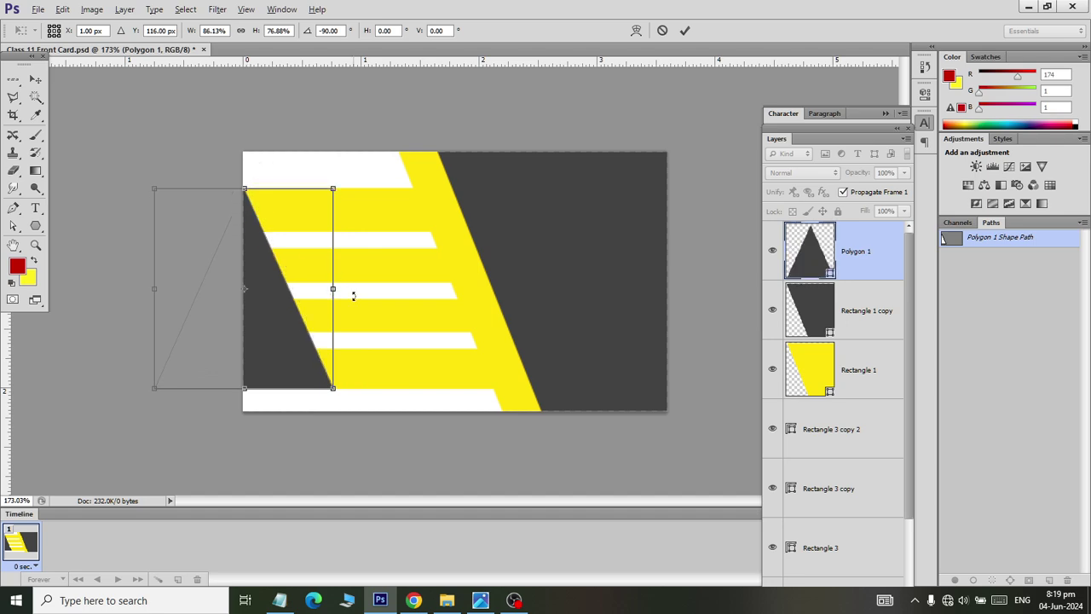
click(36, 79)
click(471, 235)
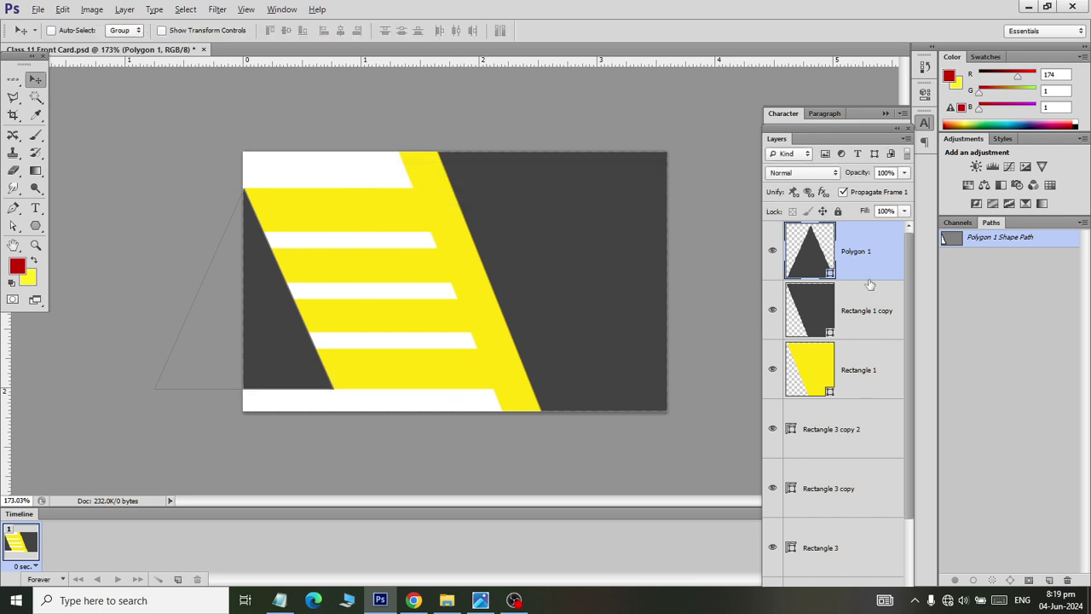
Move Polygon 1 directly beneath Rectangle 3, above Rectangle 2, save the document, and compare the card with reference image E 01.jpg.
drag(852, 262, 858, 516)
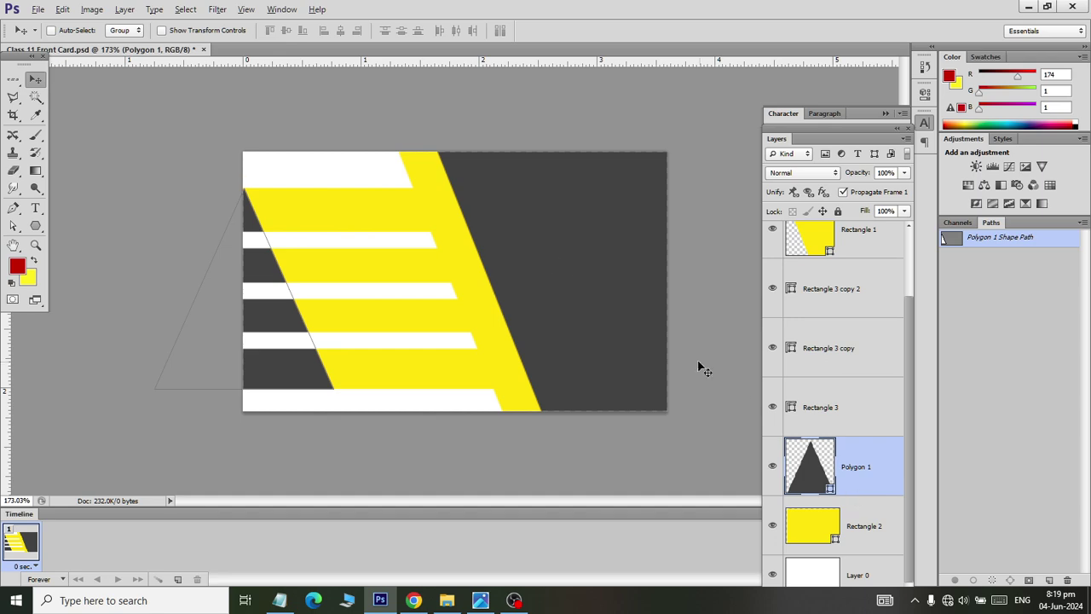
key(ctrl+s)
key(alt+Tab)
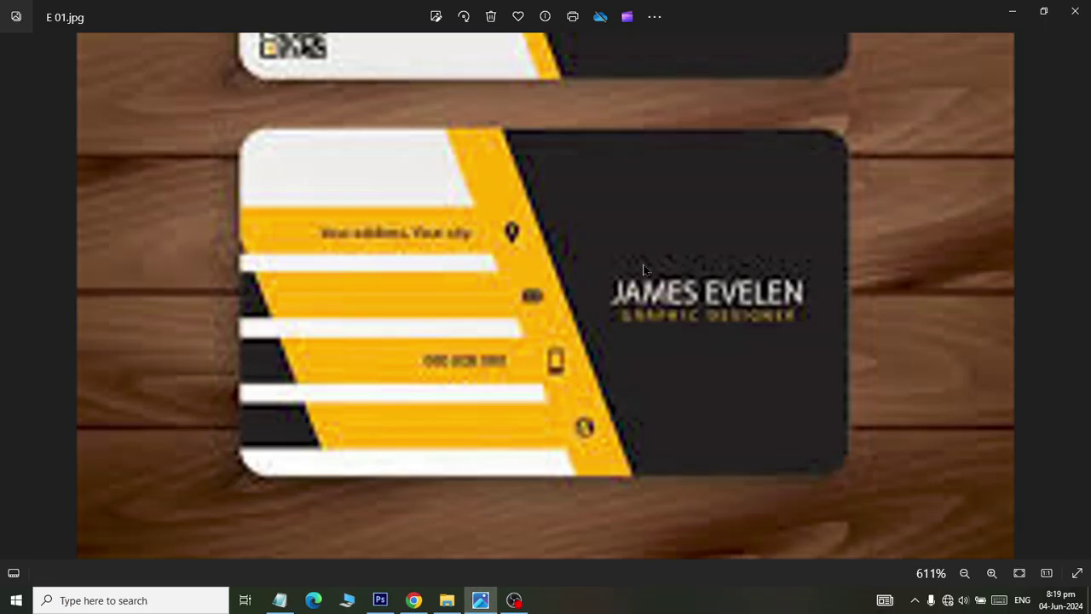
key(alt+Tab)
key(alt+Tab)
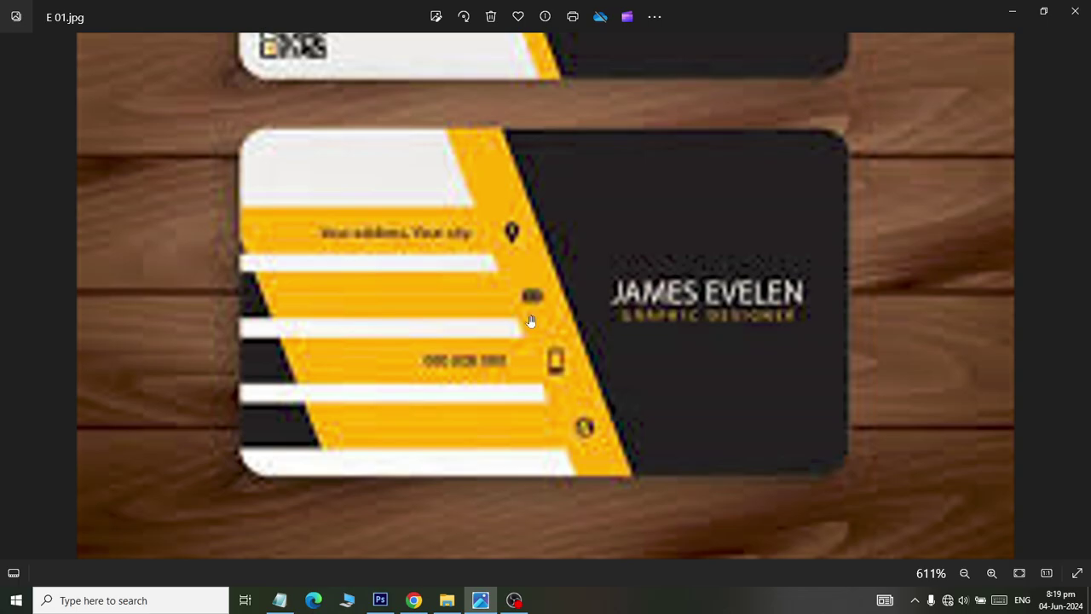
key(alt+Tab)
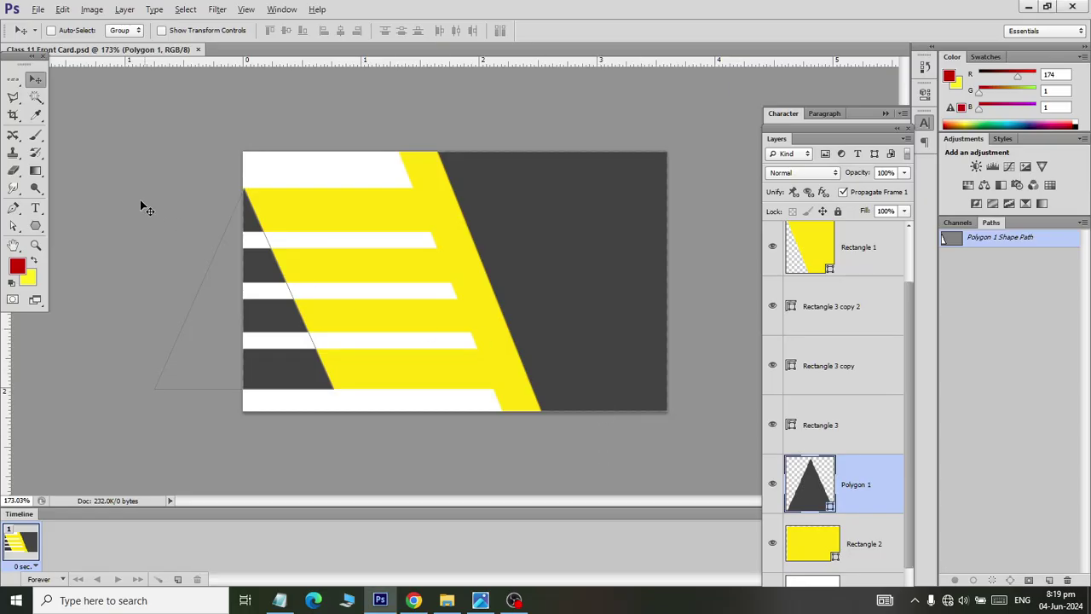
Choose the Custom Shape tool and pick the solid black telephone as its shape.
drag(35, 225, 111, 288)
click(528, 31)
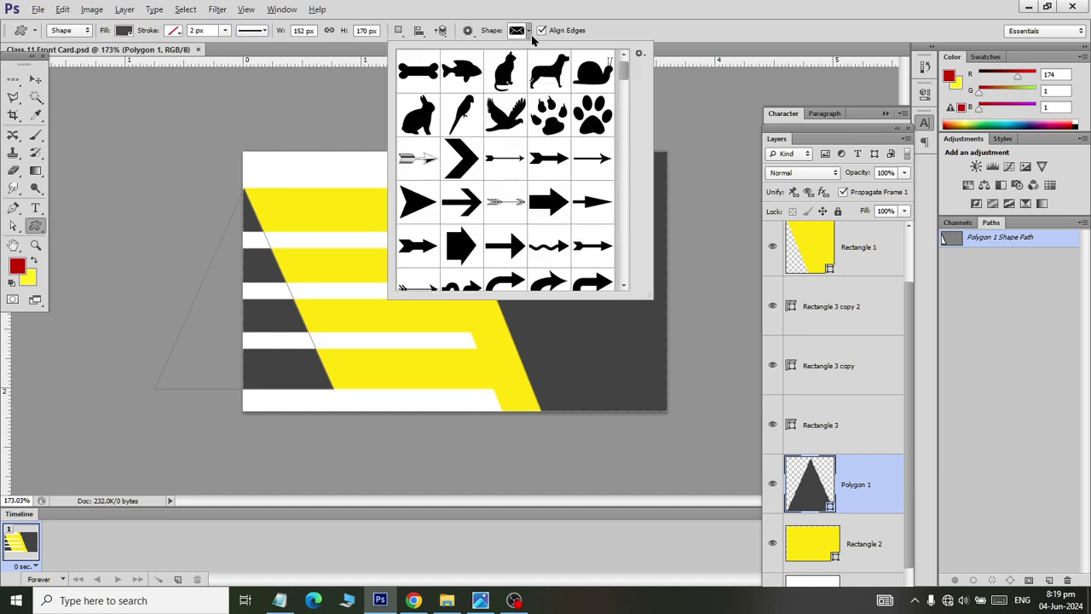
scroll(512, 204, down, 5)
scroll(512, 234, down, 8)
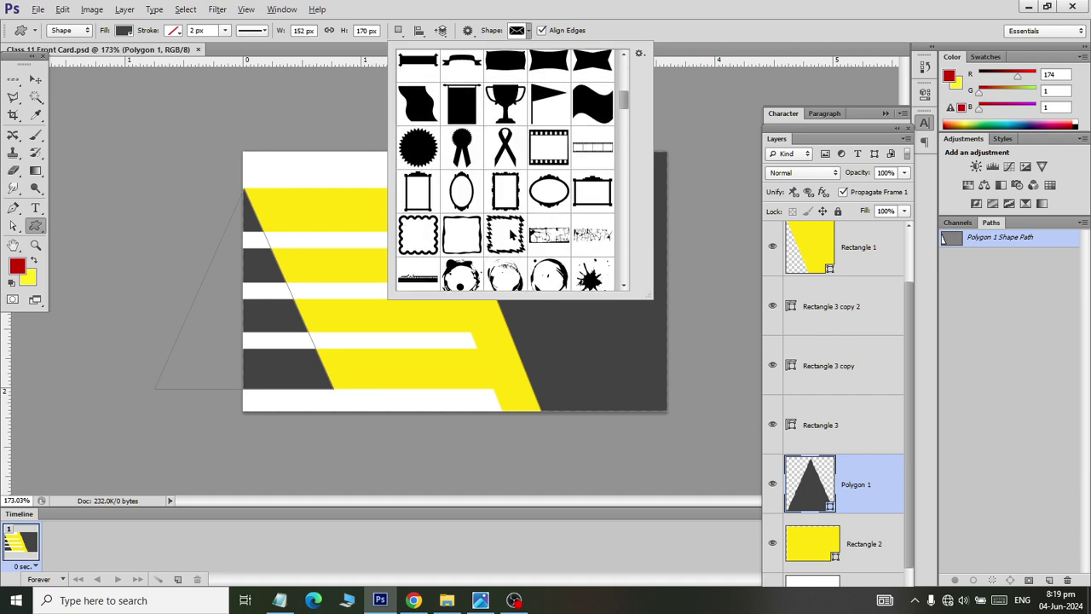
scroll(512, 232, down, 8)
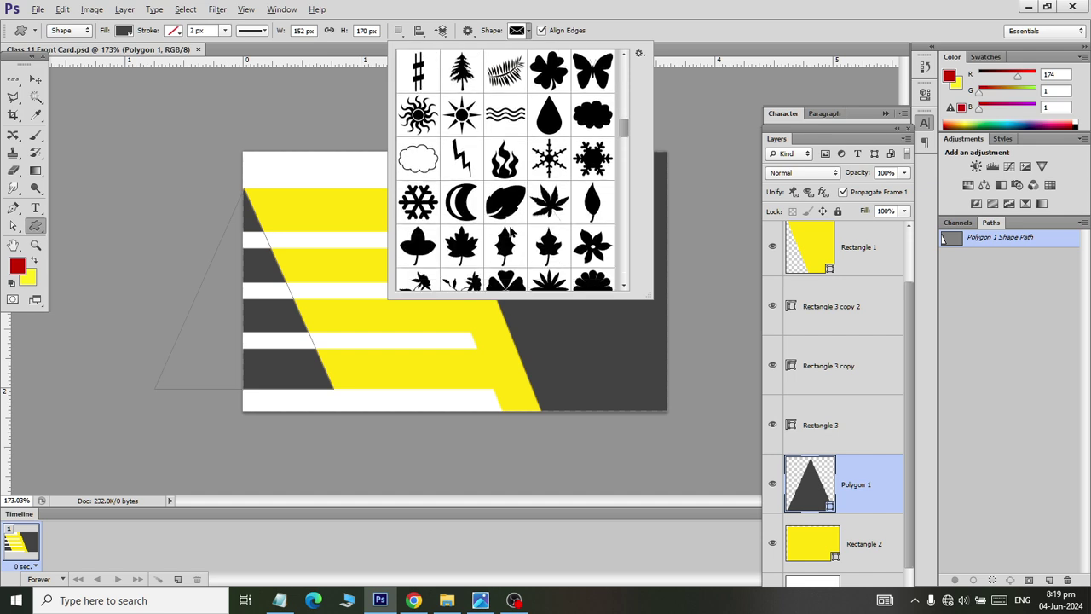
scroll(512, 228, down, 4)
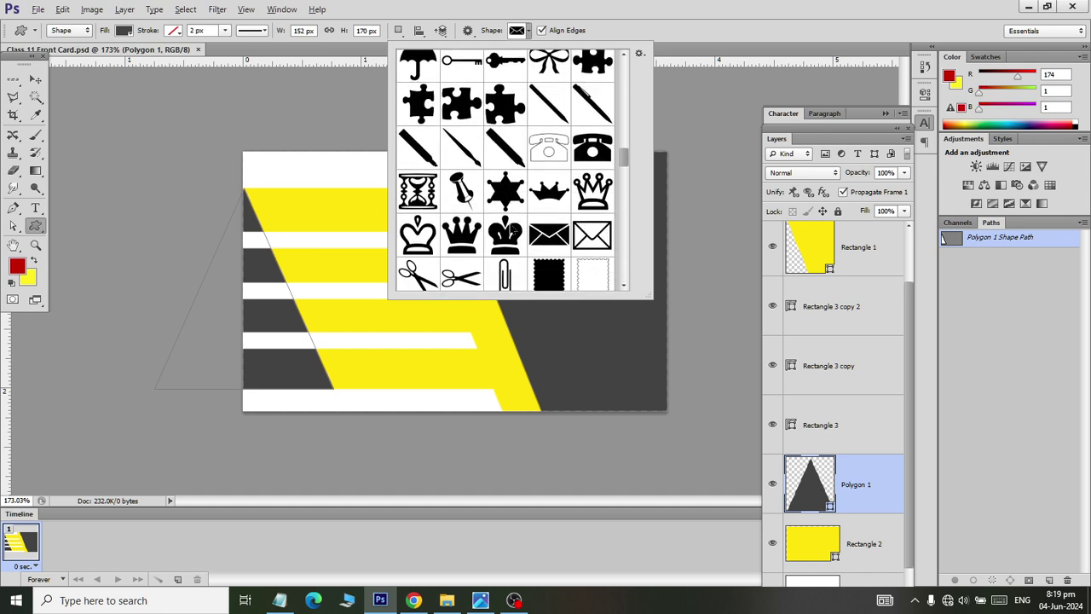
click(594, 153)
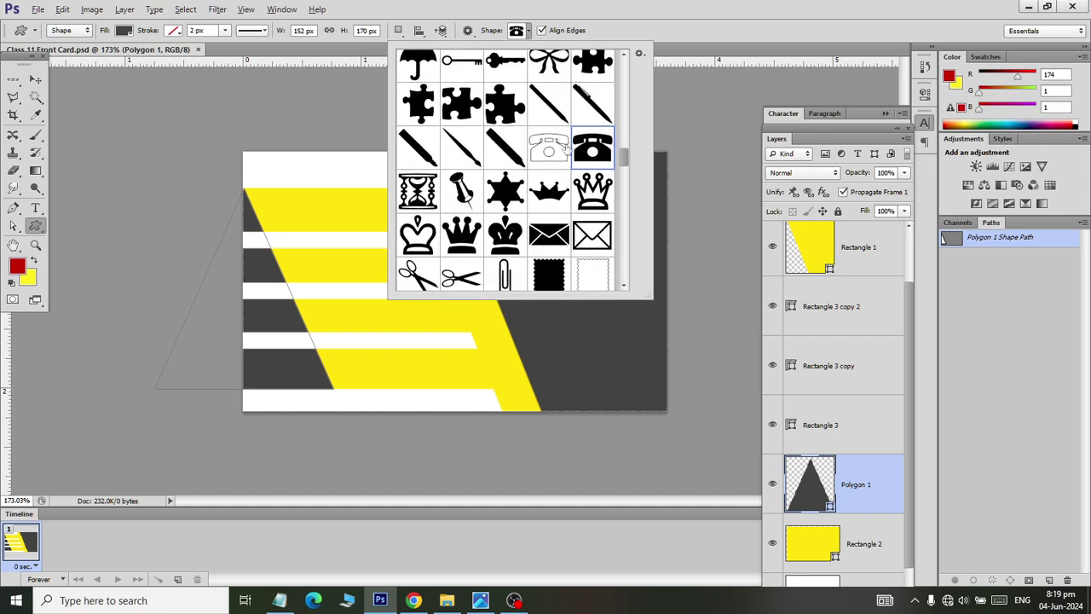
drag(305, 251, 337, 280)
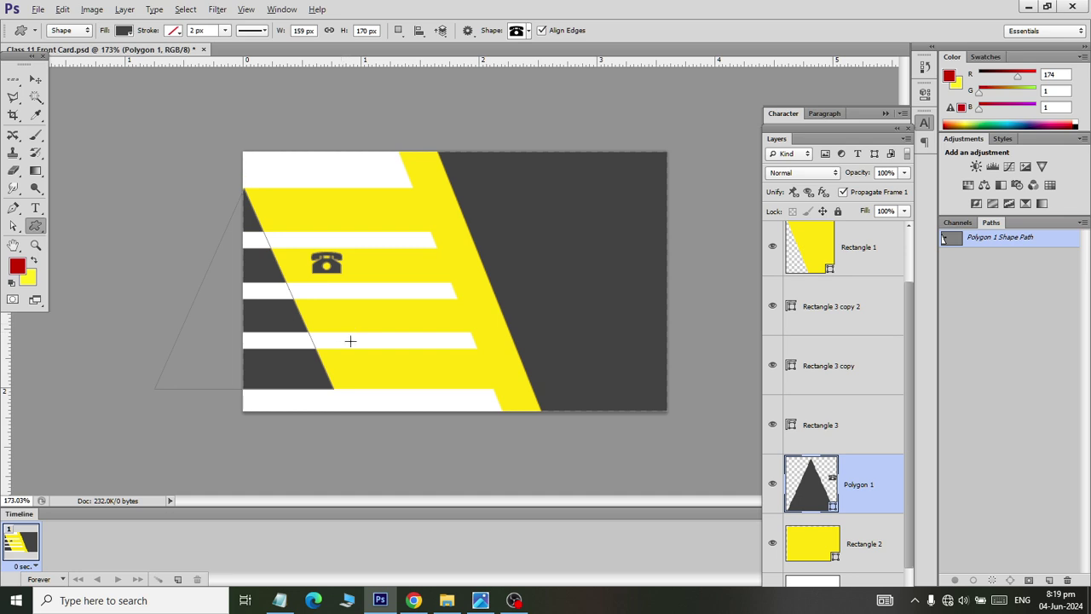
click(35, 78)
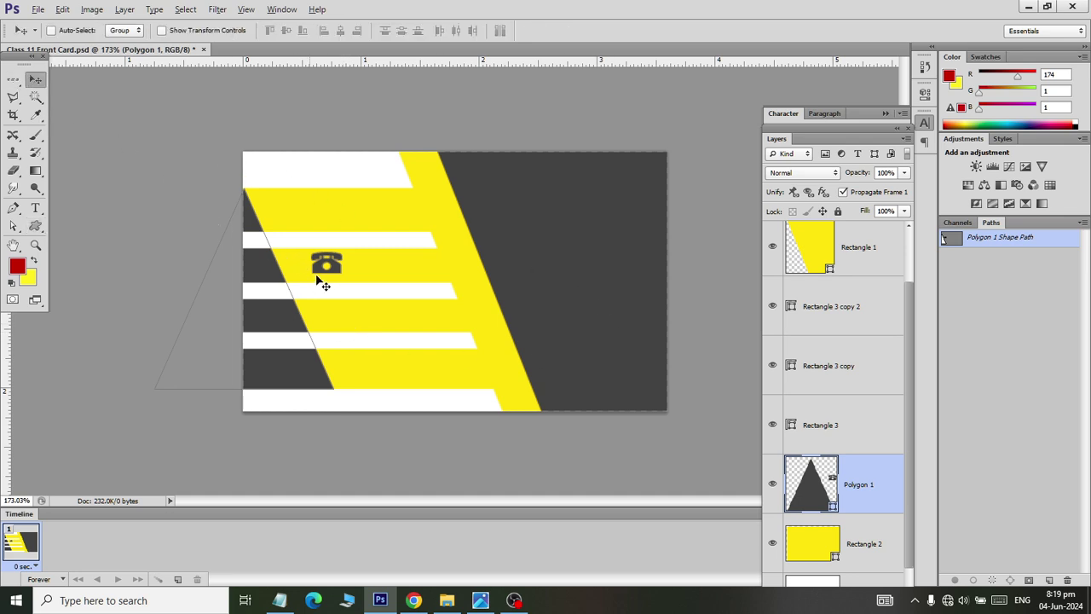
drag(322, 272, 418, 273)
key(ctrl+alt+z)
key(ctrl+alt+z)
Create a new layer above Rectangle 1 copy and draw a red telephone on the slanted yellow stripe, above the first thin white bar.
scroll(839, 443, up, 1)
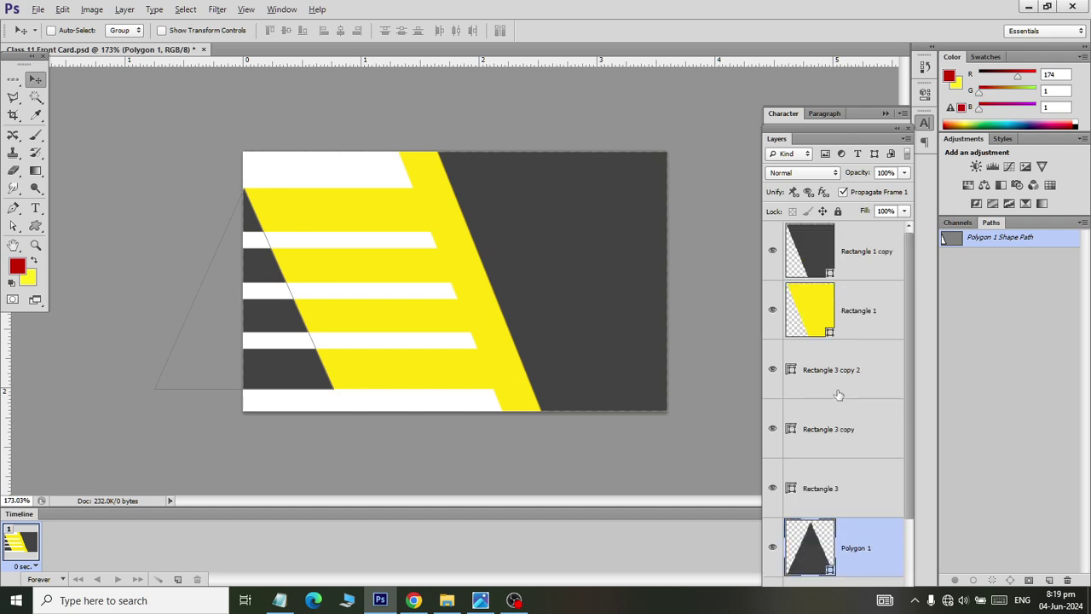
click(821, 239)
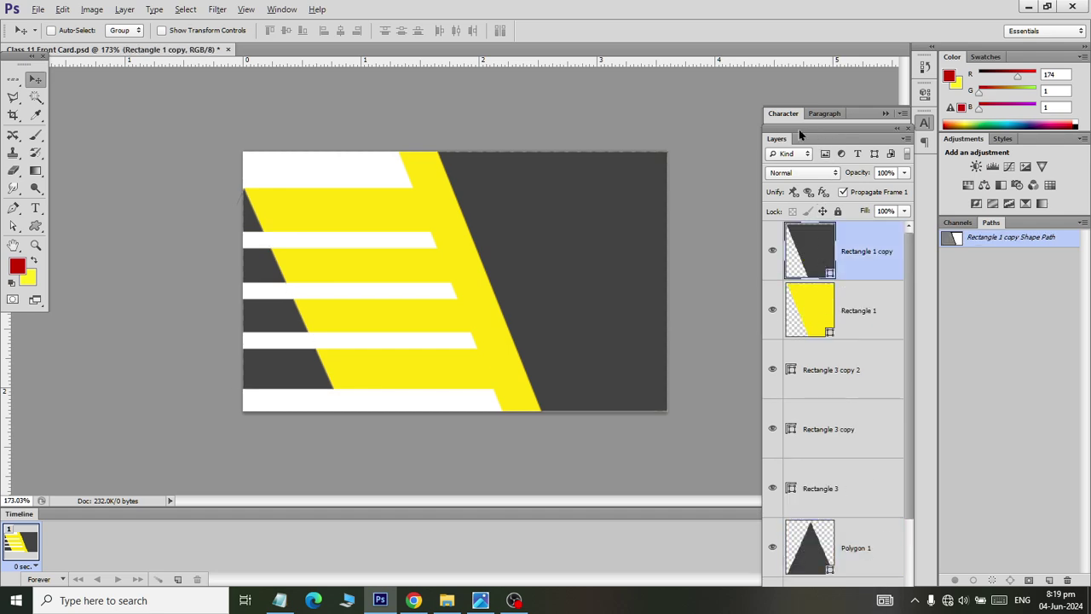
drag(800, 136, 793, 98)
click(863, 560)
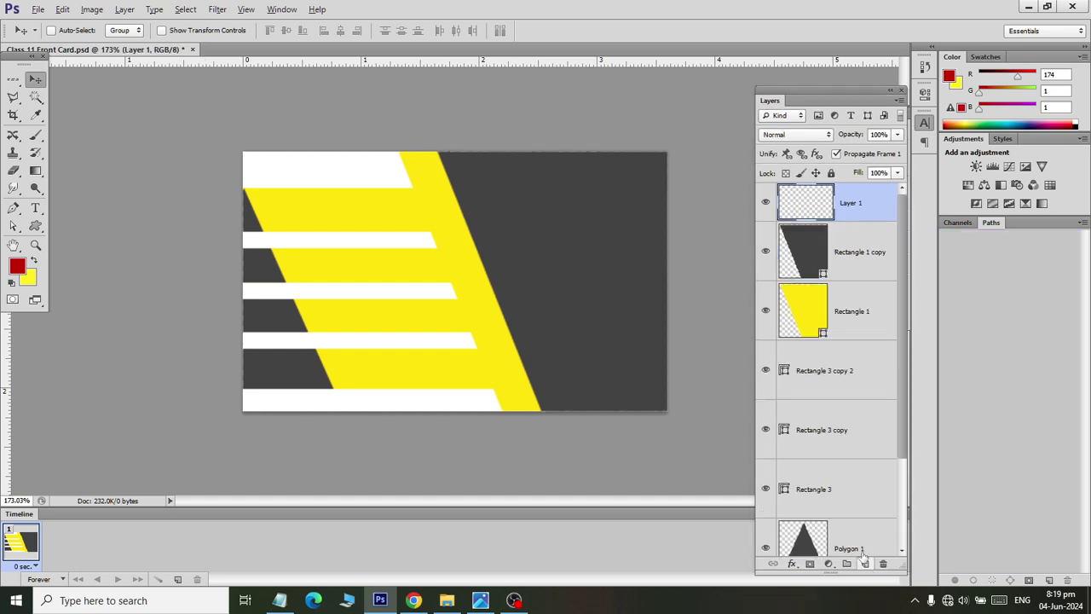
click(35, 225)
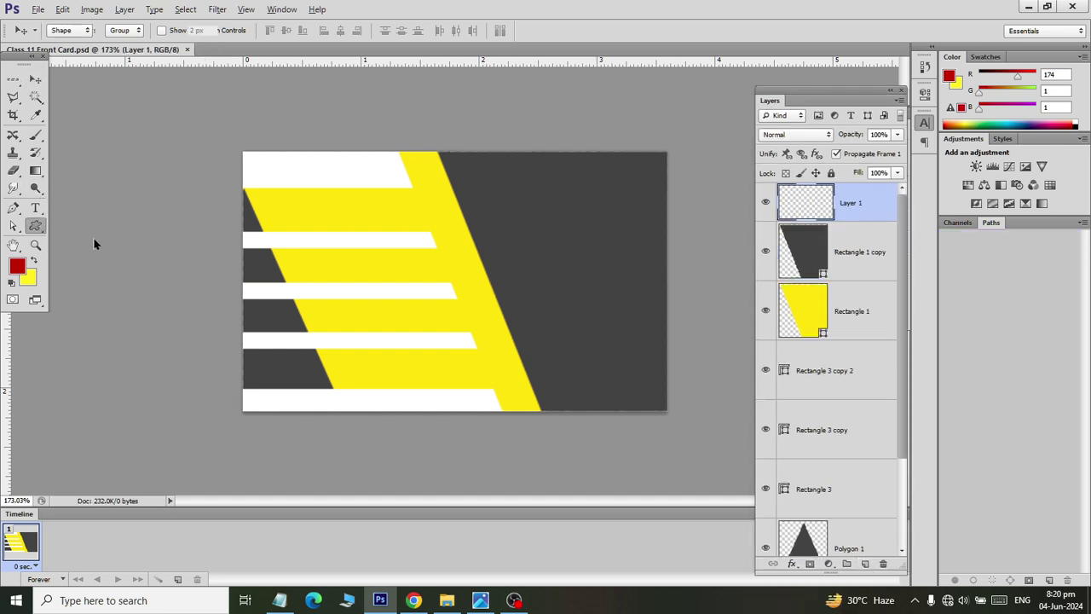
drag(372, 202, 441, 211)
click(35, 79)
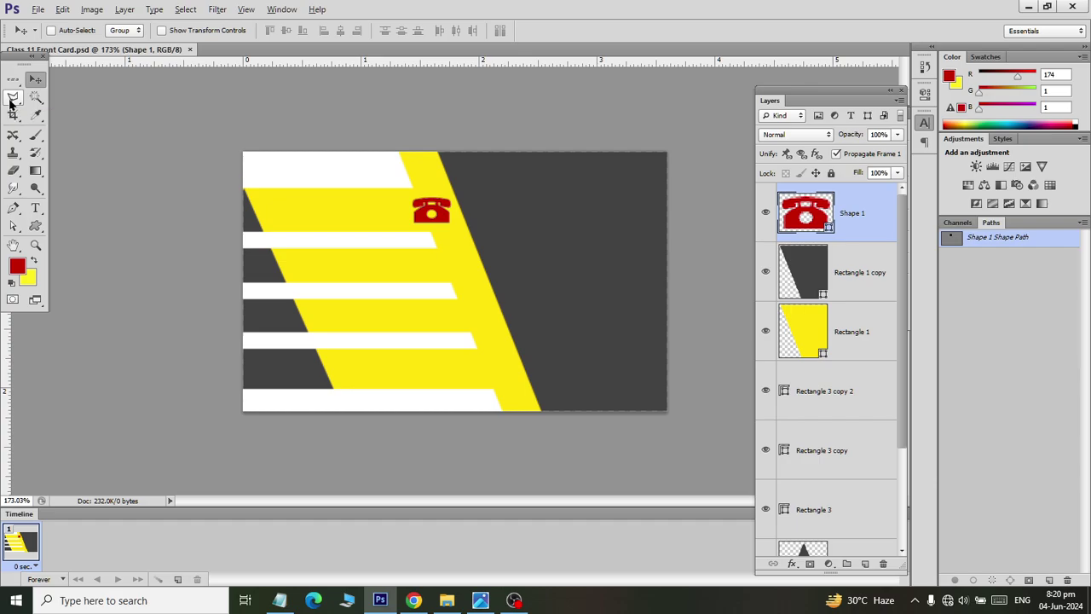
Browse to the latest folder inside Documents to open an image.
key(ctrl+o)
click(38, 194)
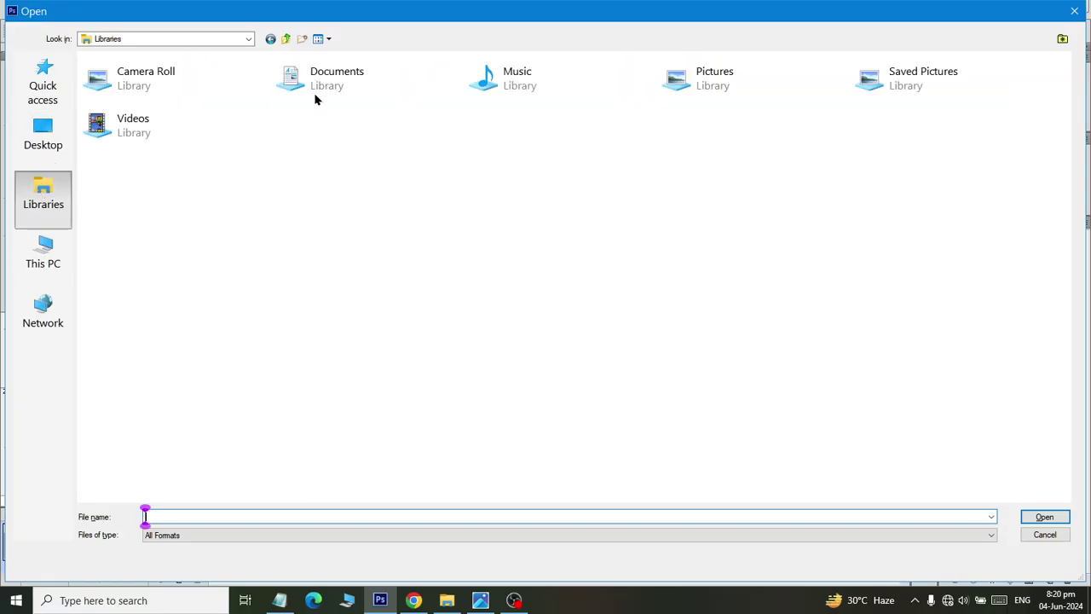
double_click(316, 98)
key(l)
key(Down)
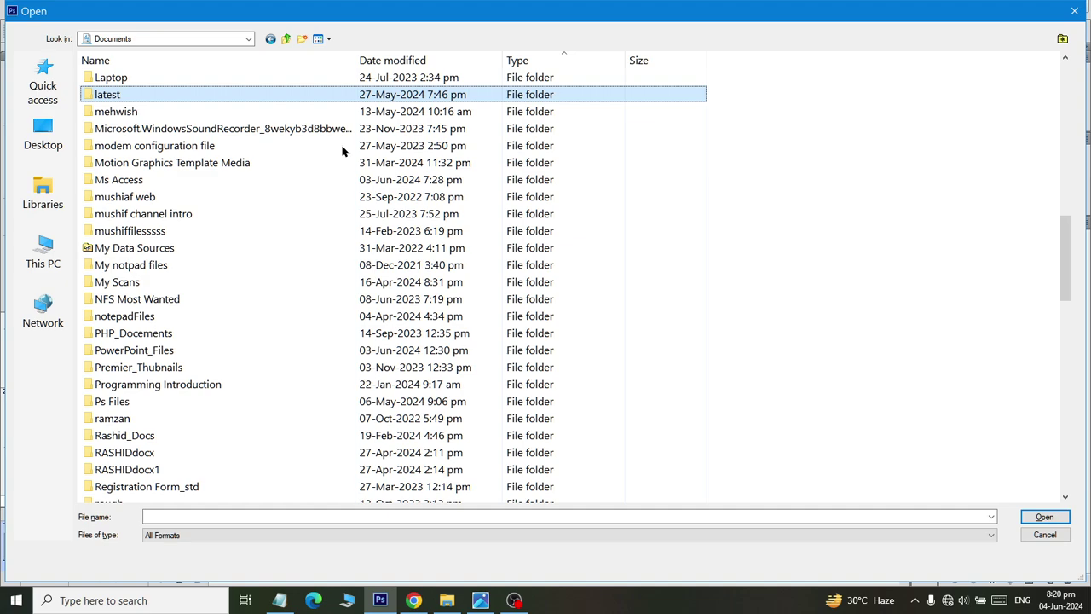
key(Return)
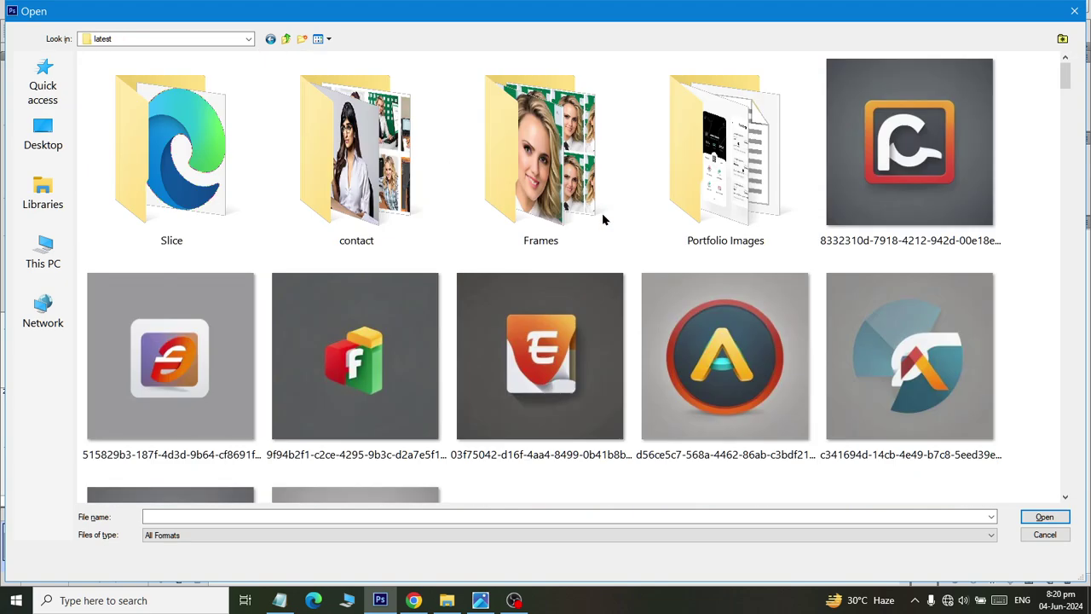
Find whatsapp logo 2.png in the folder and open it.
scroll(589, 236, down, 10)
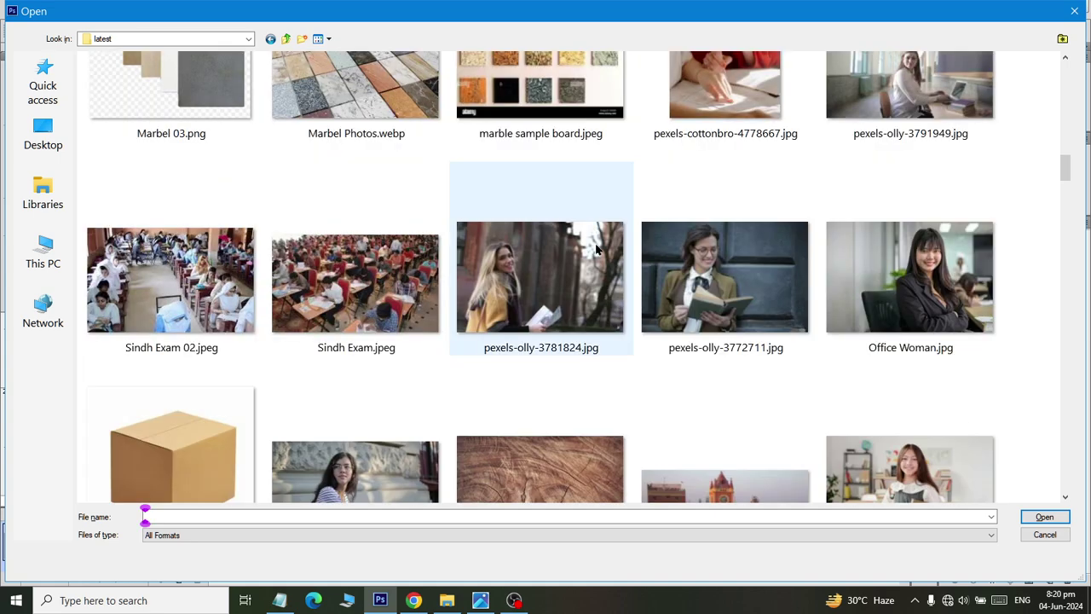
scroll(595, 278, down, 5)
click(686, 128)
click(191, 136)
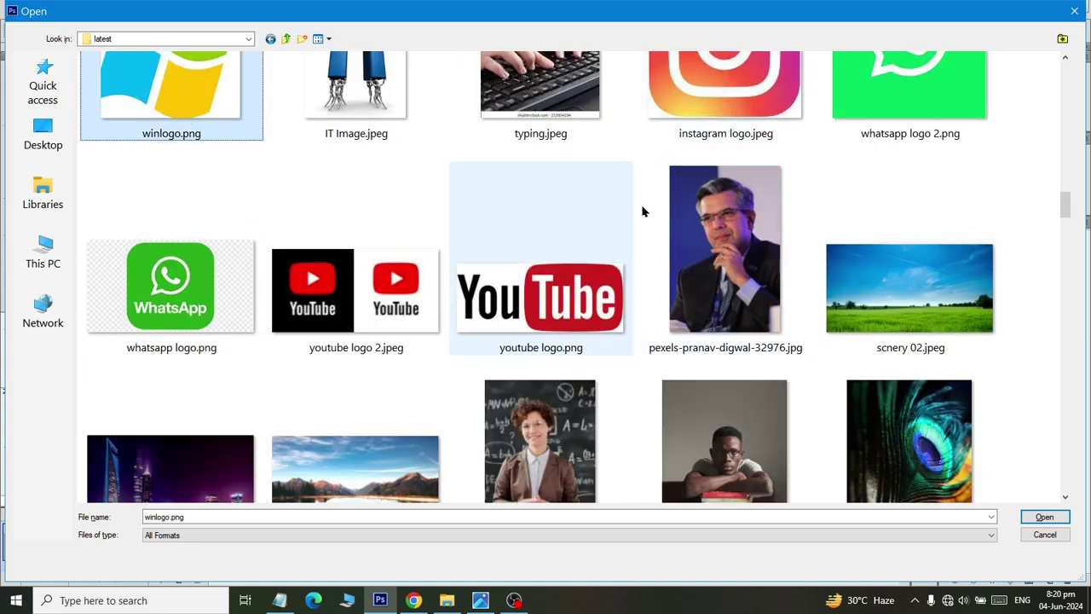
scroll(645, 212, up, 1)
click(198, 381)
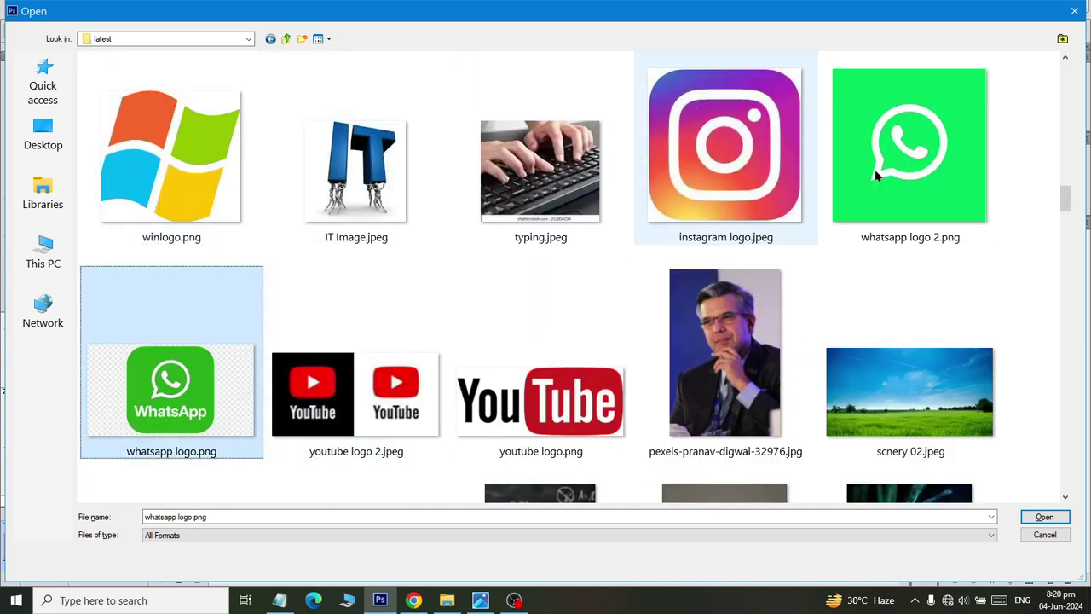
double_click(909, 145)
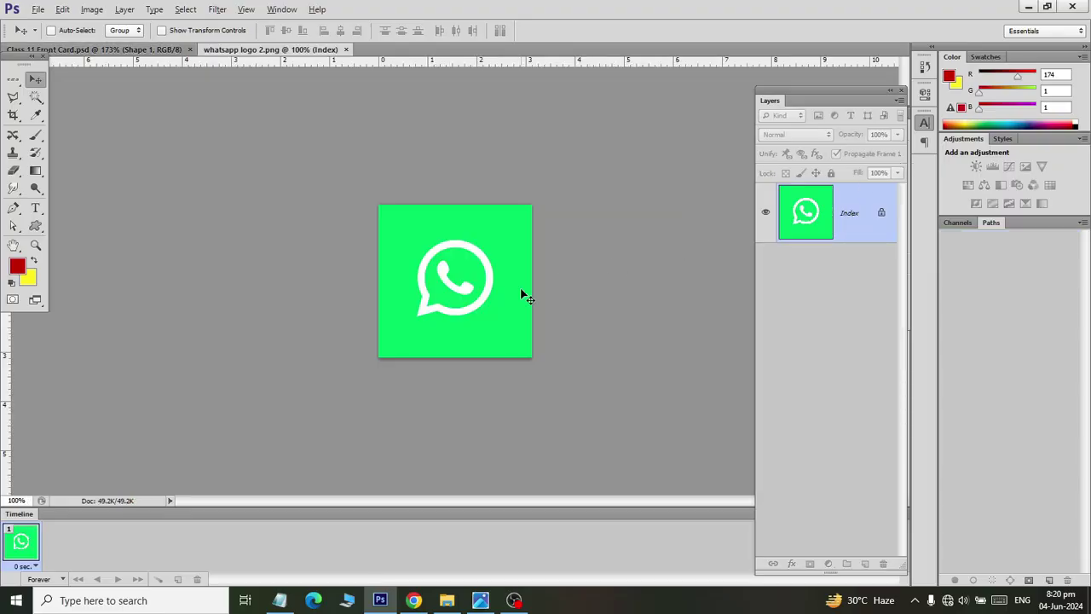
Copy the whole WhatsApp logo onto the card, scale it to about 10%, and place it on the slanted yellow stripe between the lower thin white bars.
key(ctrl+a)
key(ctrl+c)
click(106, 49)
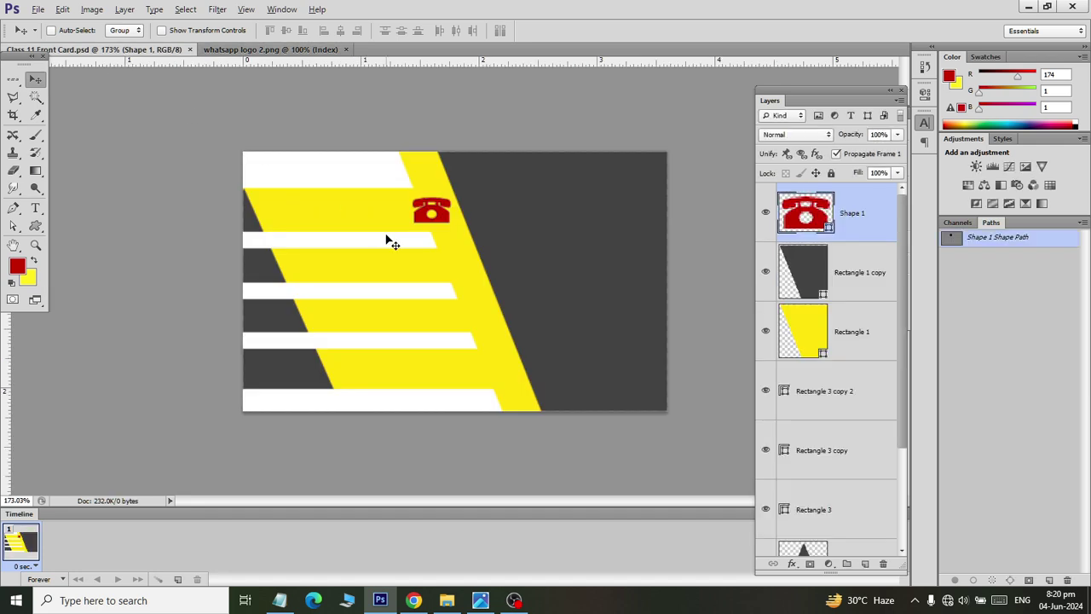
key(ctrl+v)
key(ctrl+t)
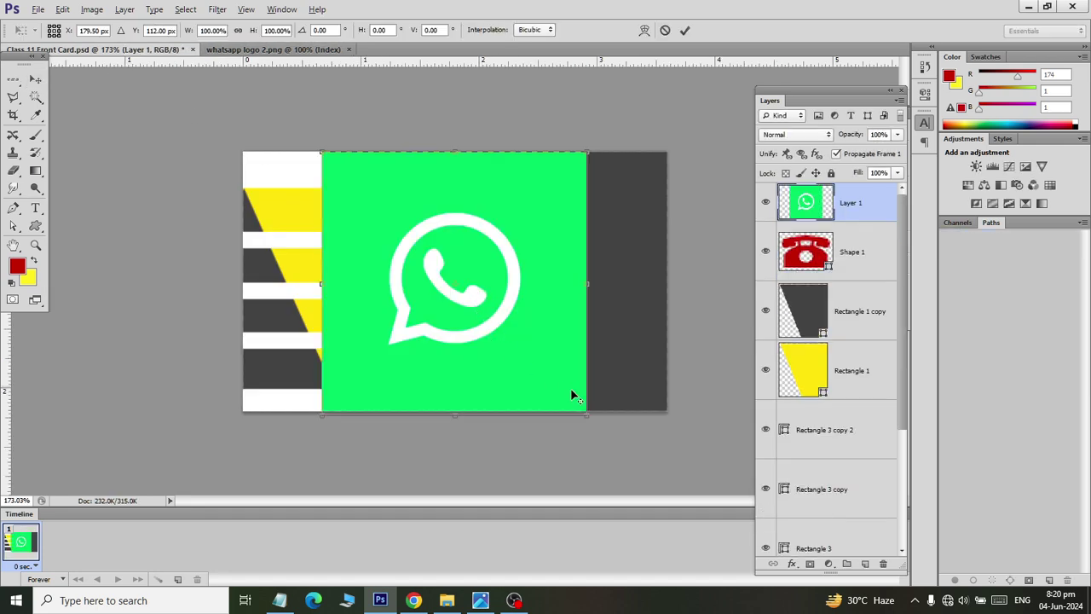
drag(587, 413, 495, 326)
click(36, 78)
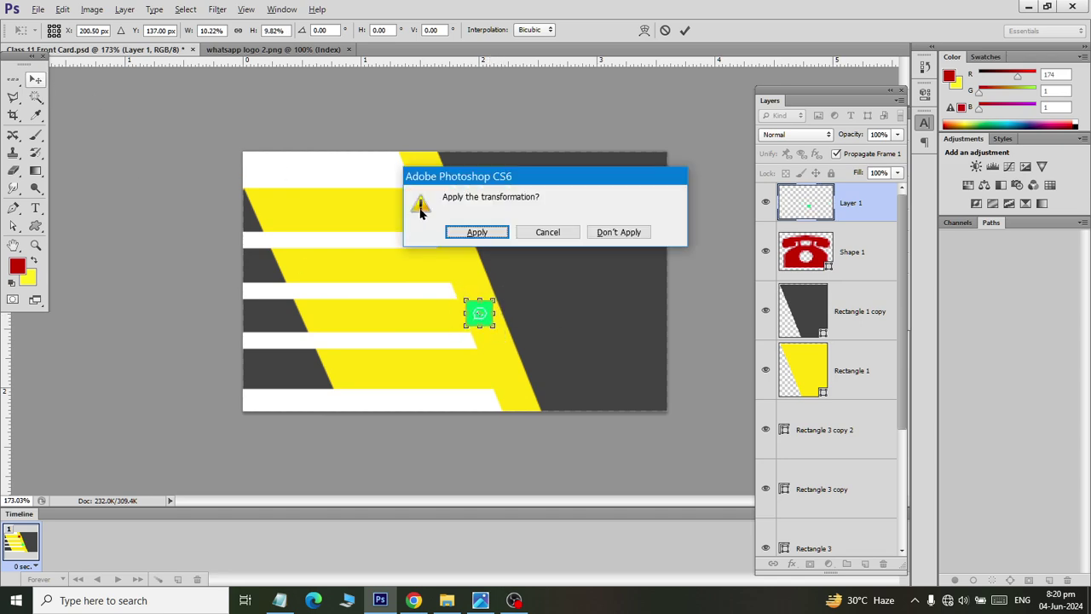
click(478, 239)
Set the card document's resolution to 300 pixels/inch and save it.
scroll(601, 251, up, 3)
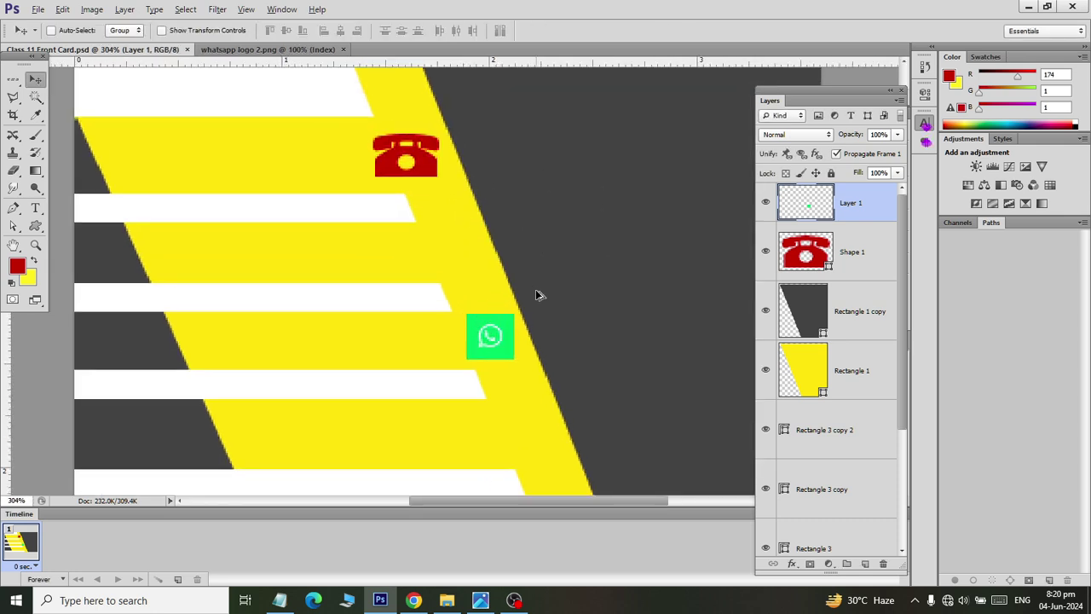
scroll(536, 295, down, 2)
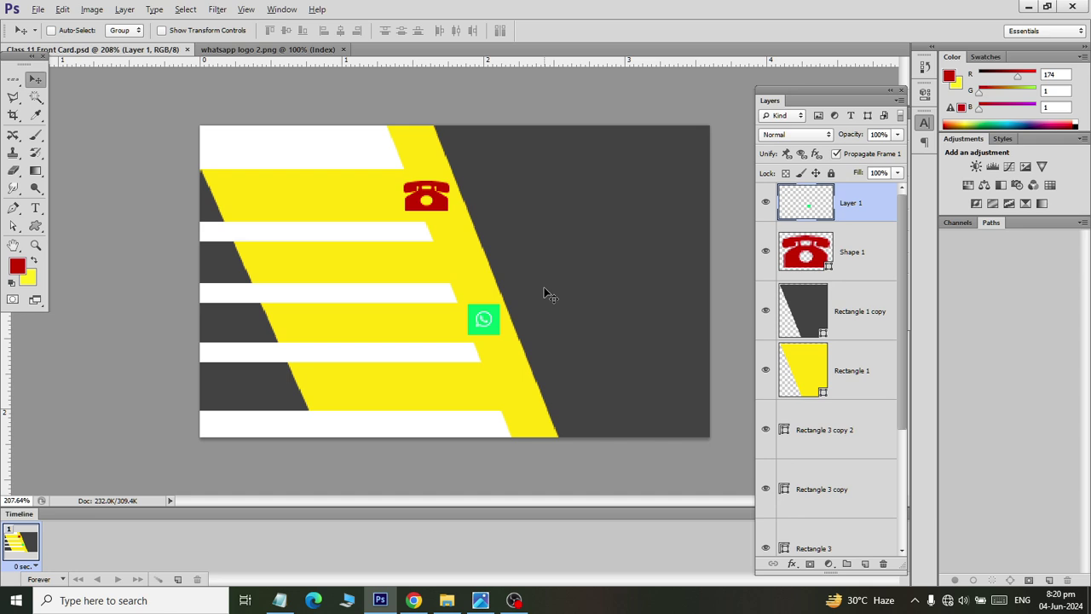
click(92, 9)
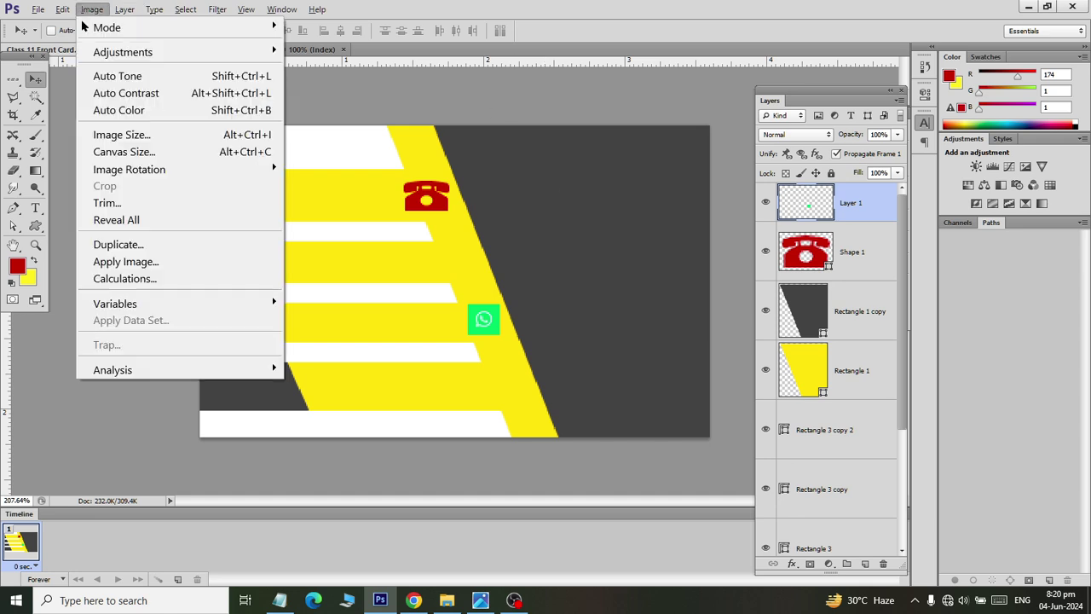
click(128, 139)
key(shift+Tab)
key(shift+Tab)
key(shift+Tab)
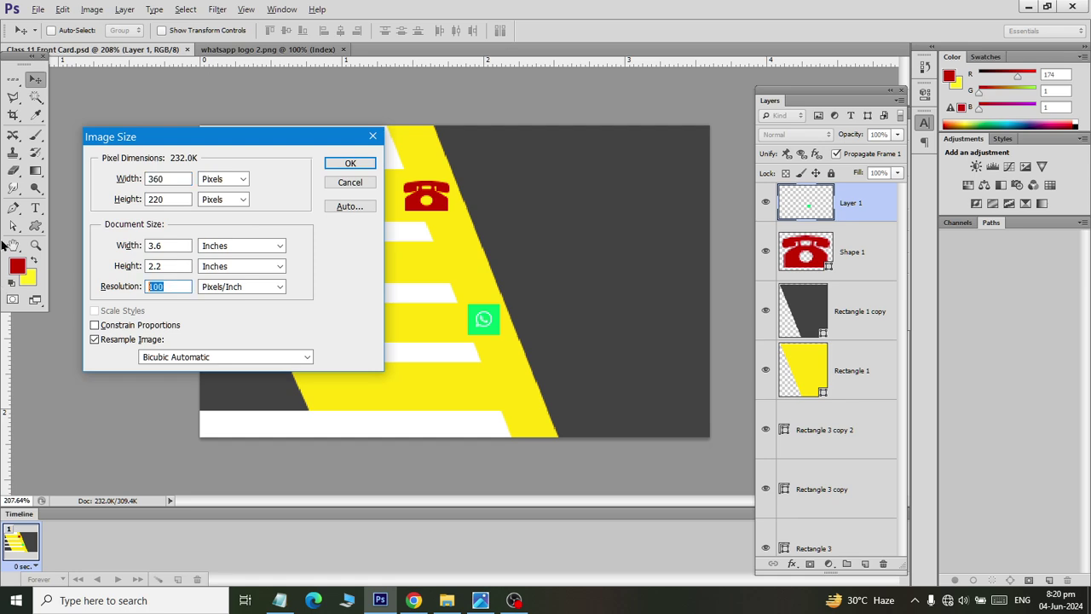
text(300)
key(Return)
key(ctrl+s)
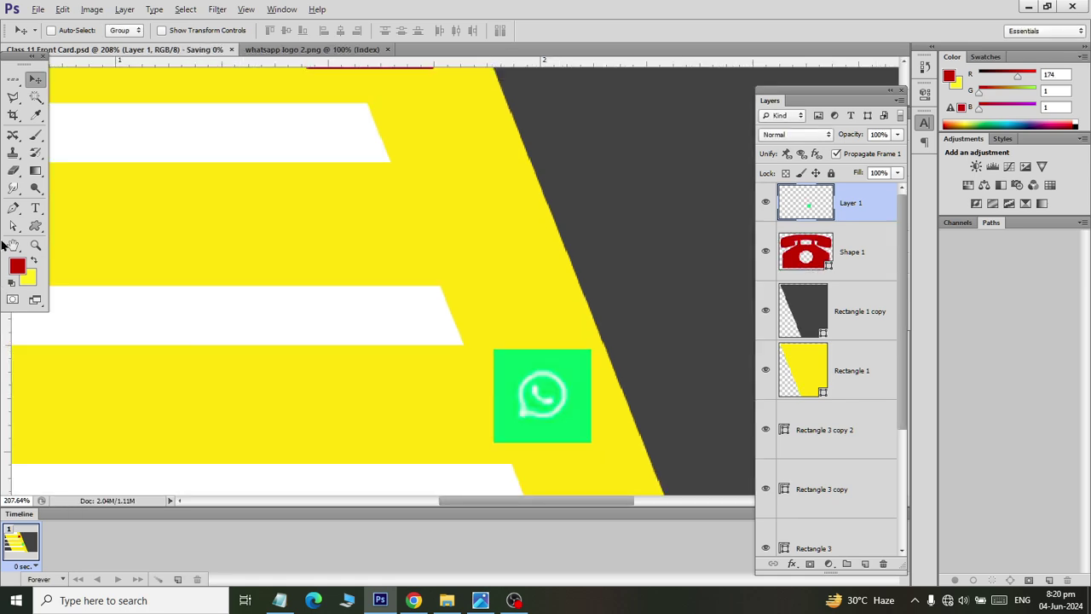
Check the whole card design against the reference image E 01.jpg.
key(ctrl+0)
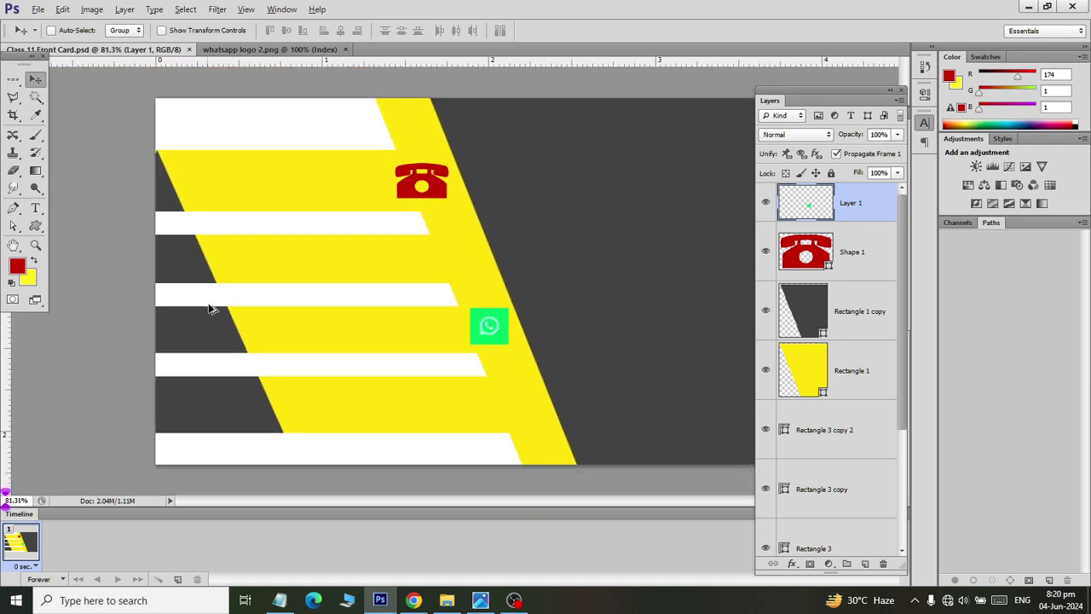
alt+scroll(213, 309, down, 1)
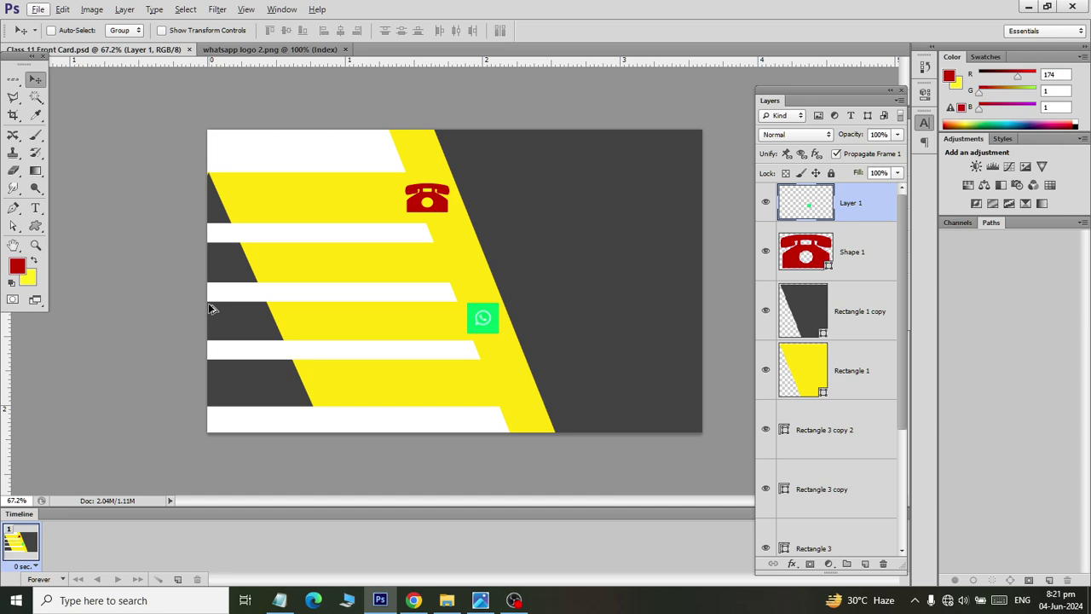
key(alt+Tab)
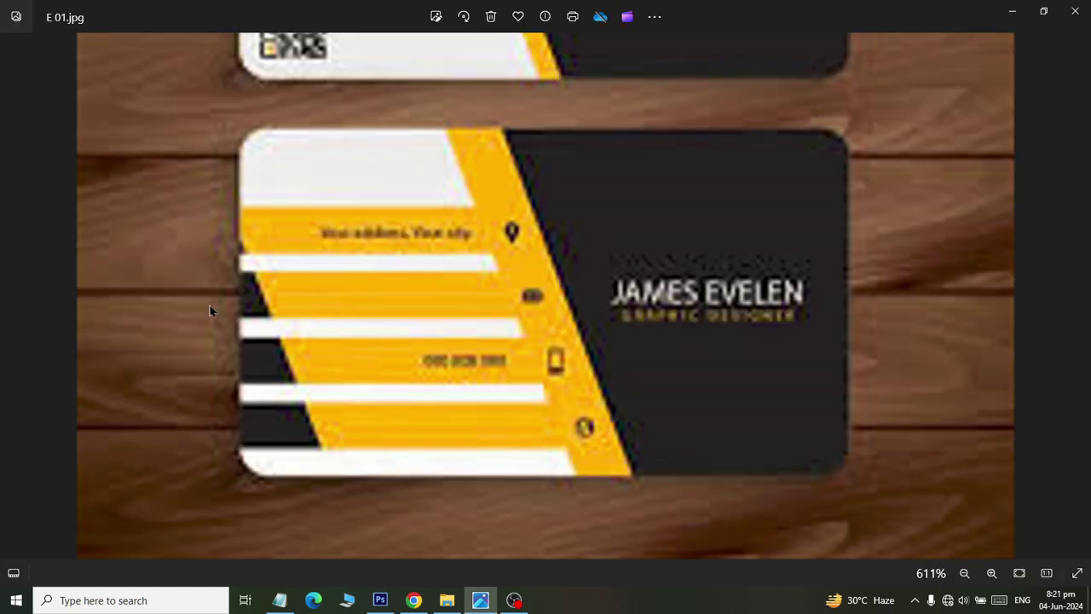